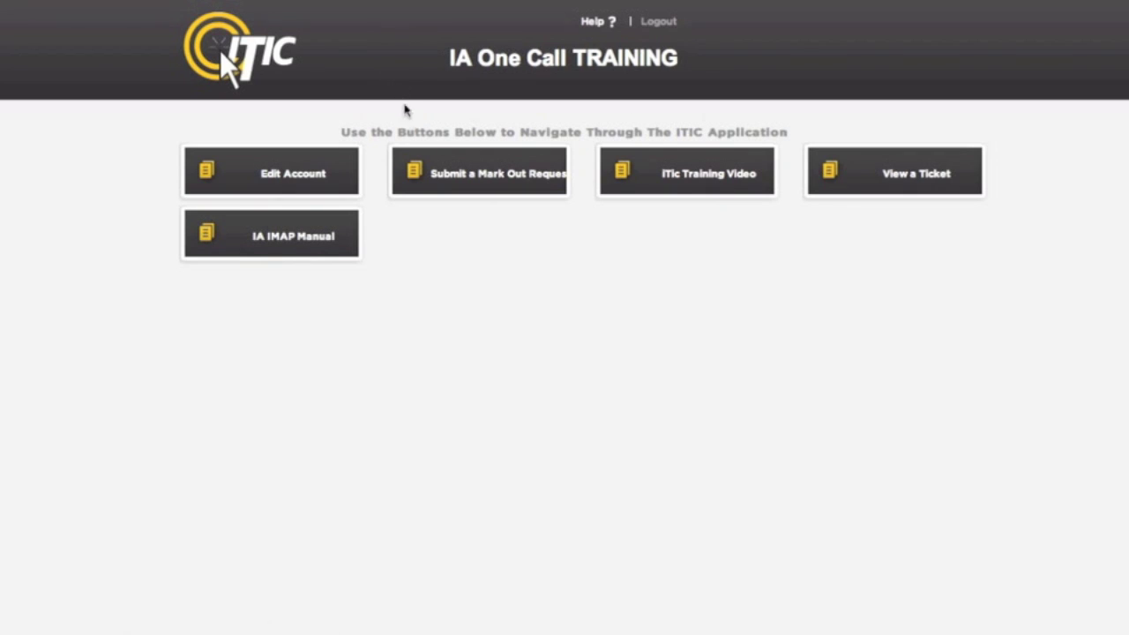
- Start a new mark out request and set the excavator's best contact time to AM
click(446, 195)
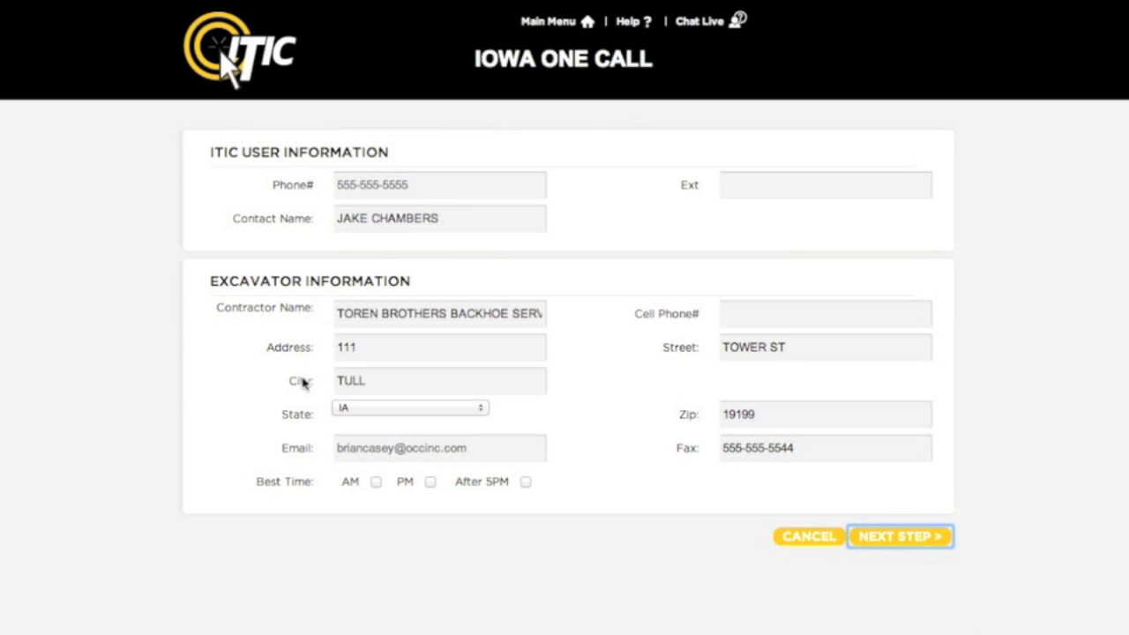
click(376, 482)
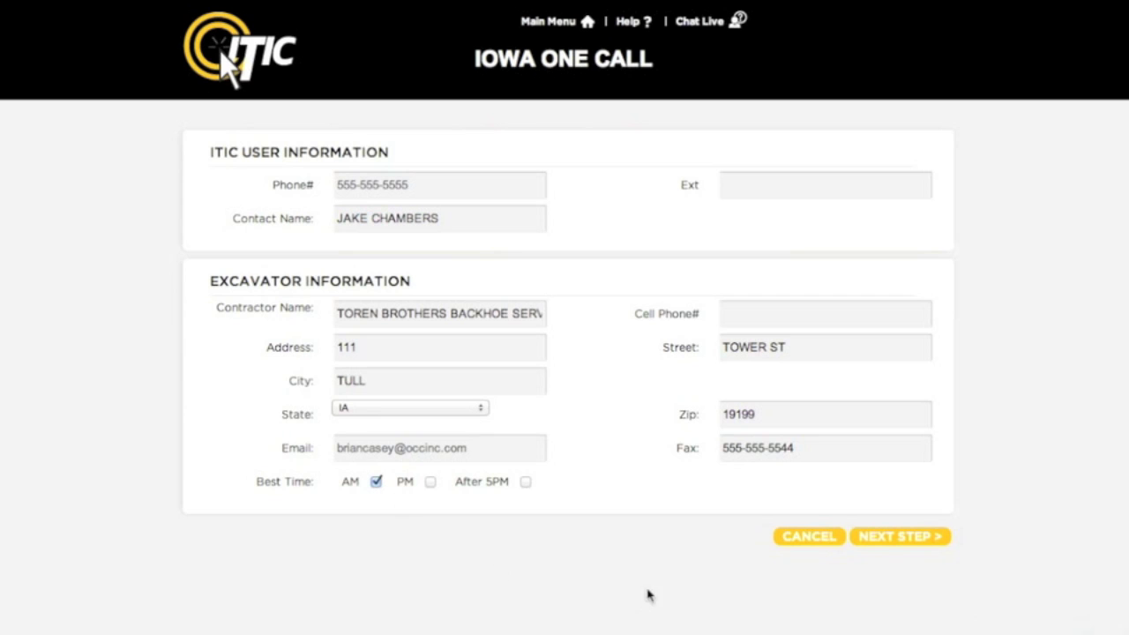
- On the excavation page, set Type of Work to INSTALLATION OF FENCE and enter the client's name as Working For Company
click(901, 542)
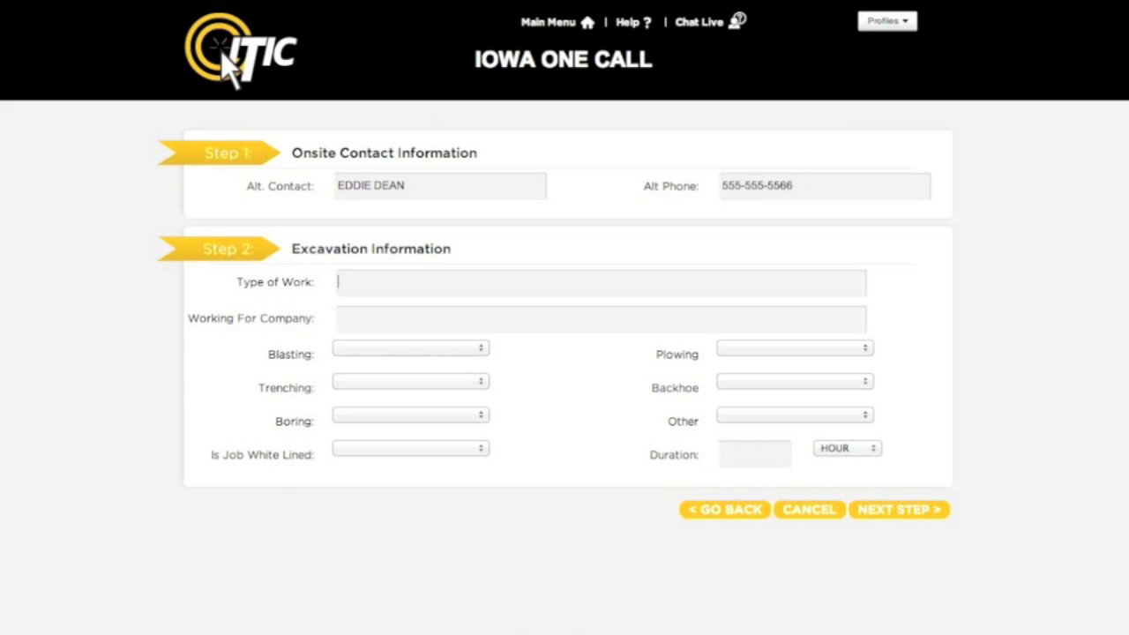
text(install)
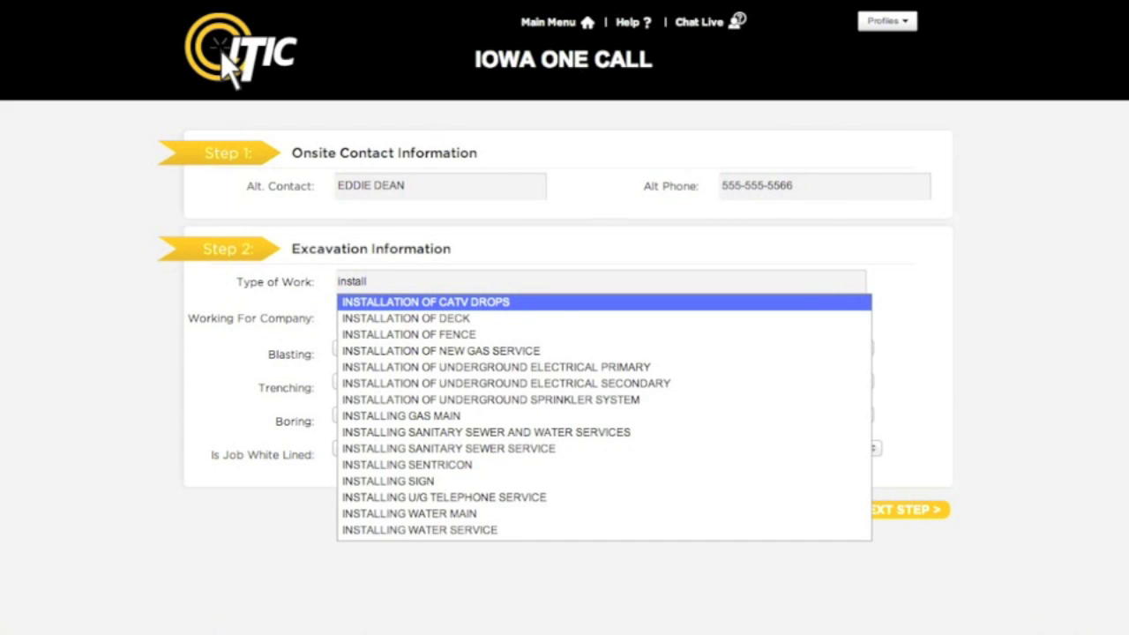
key(Down)
key(Down)
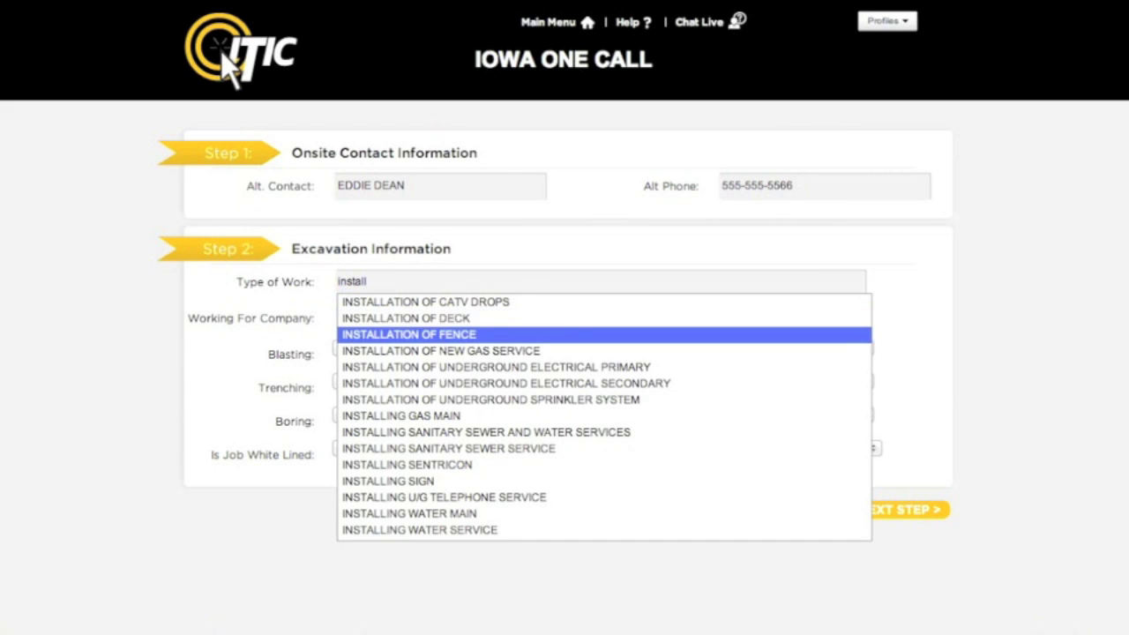
key(Return)
key(Tab)
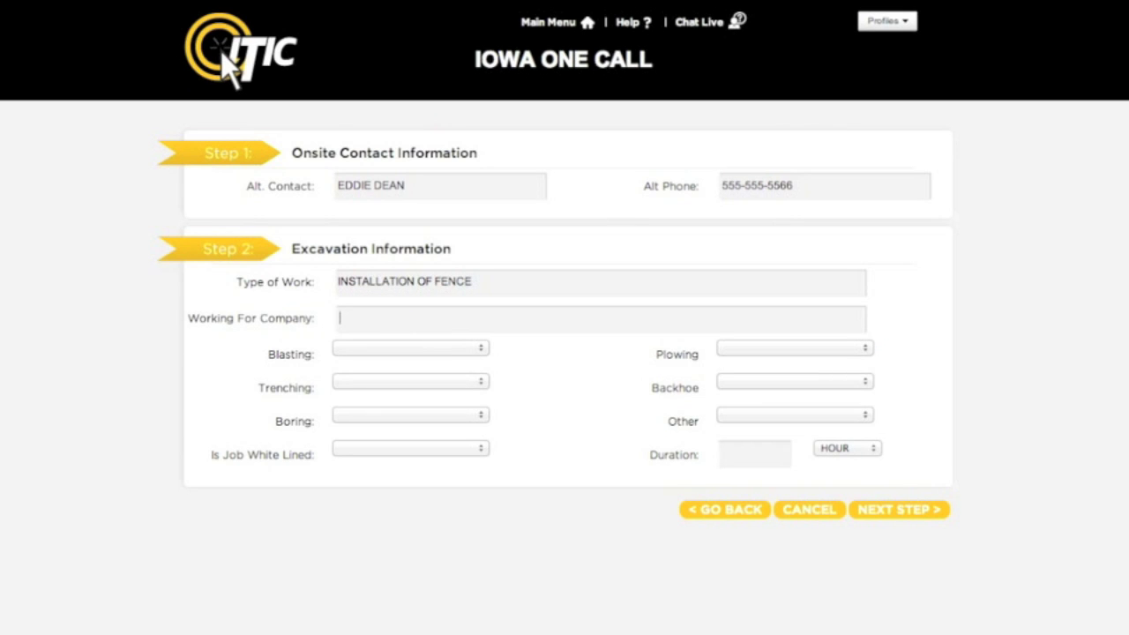
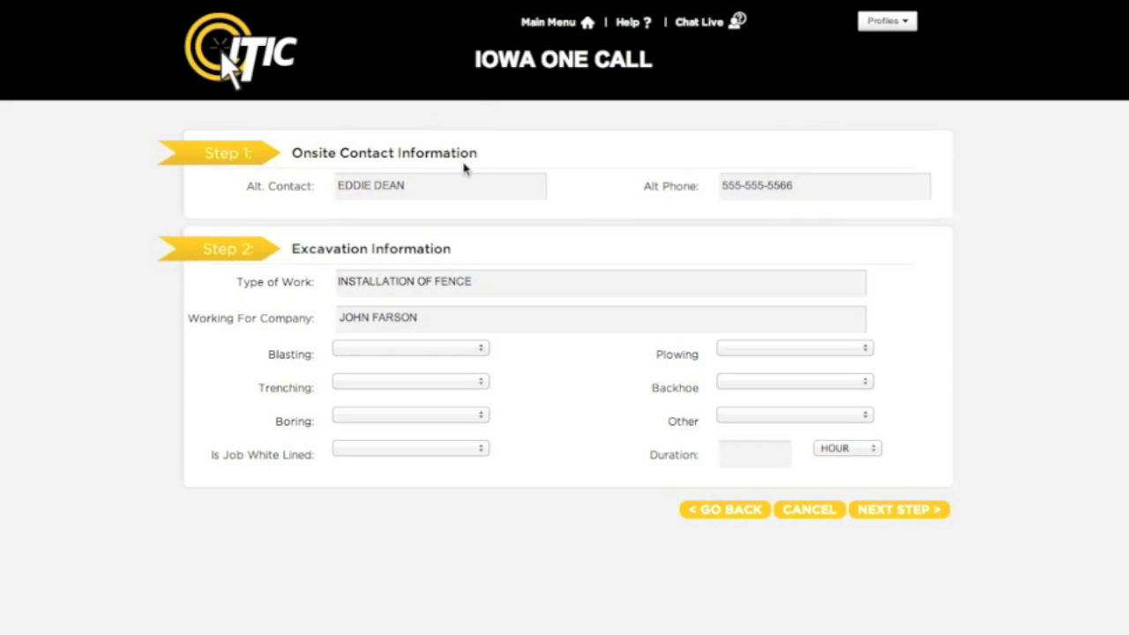
- Answer N for Blasting, Trenching, Boring, Plowing and Backhoe, and Y for Other
click(413, 353)
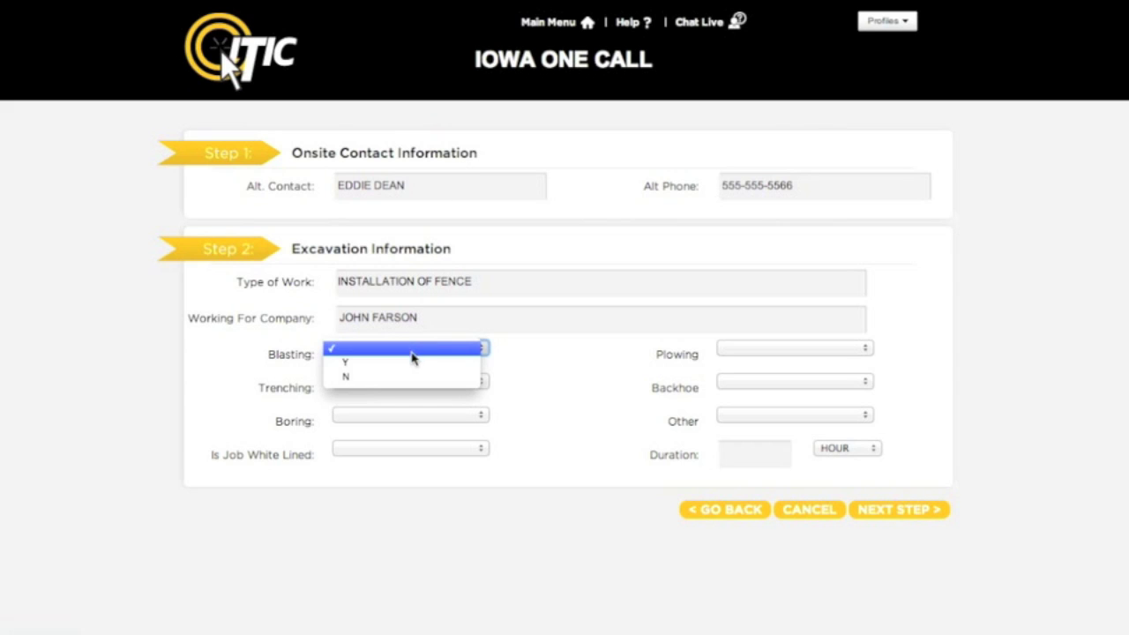
click(411, 376)
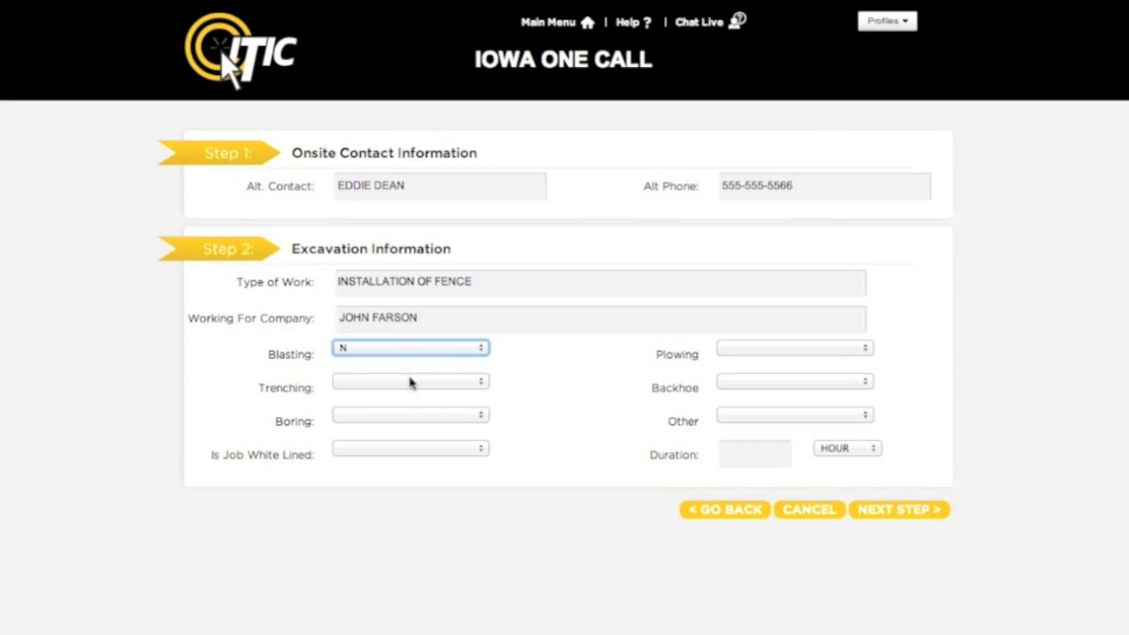
click(409, 381)
click(409, 412)
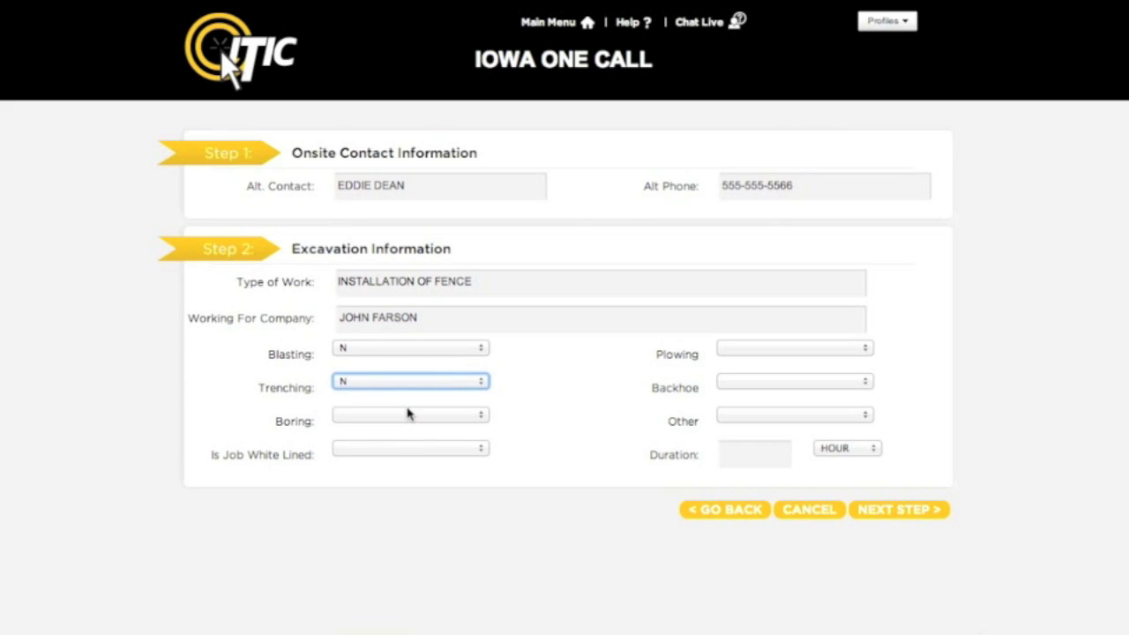
click(408, 415)
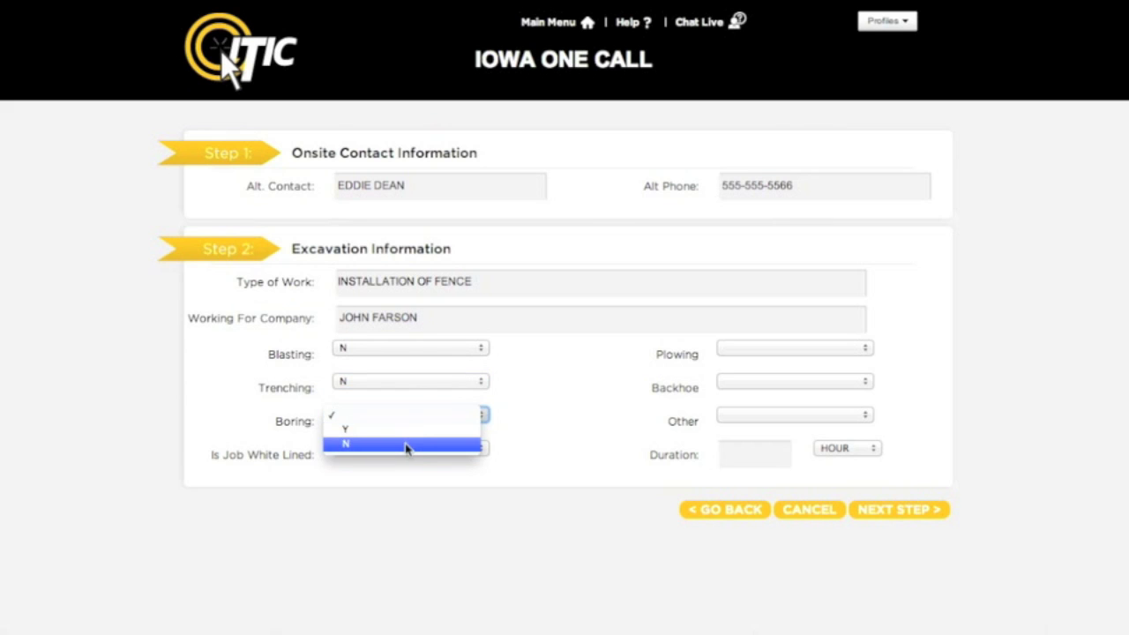
click(409, 445)
click(754, 348)
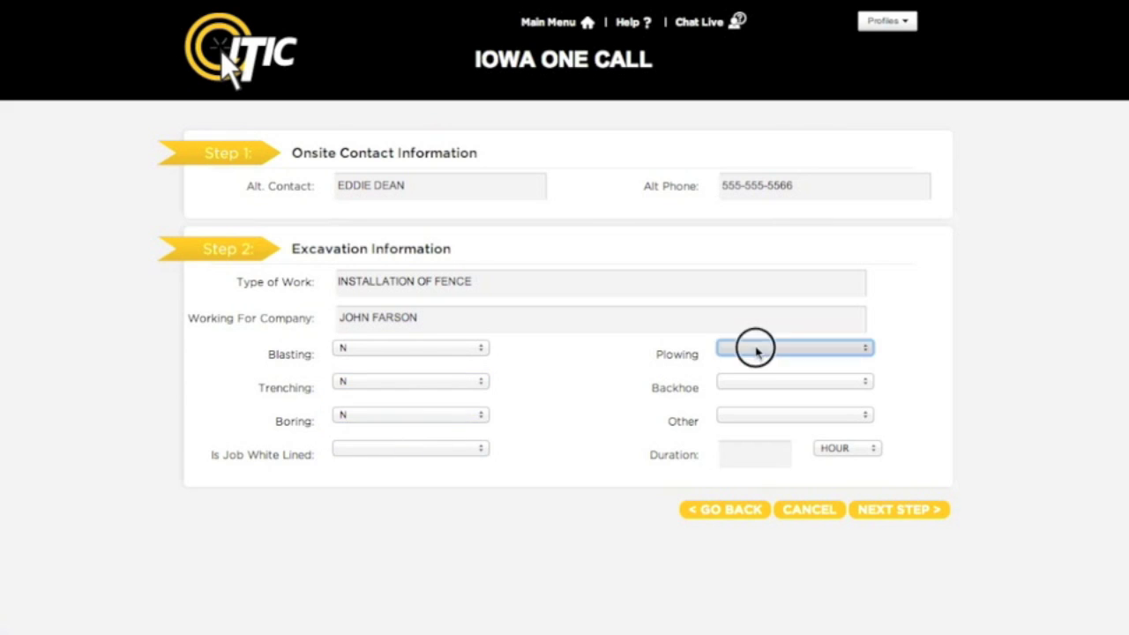
click(754, 378)
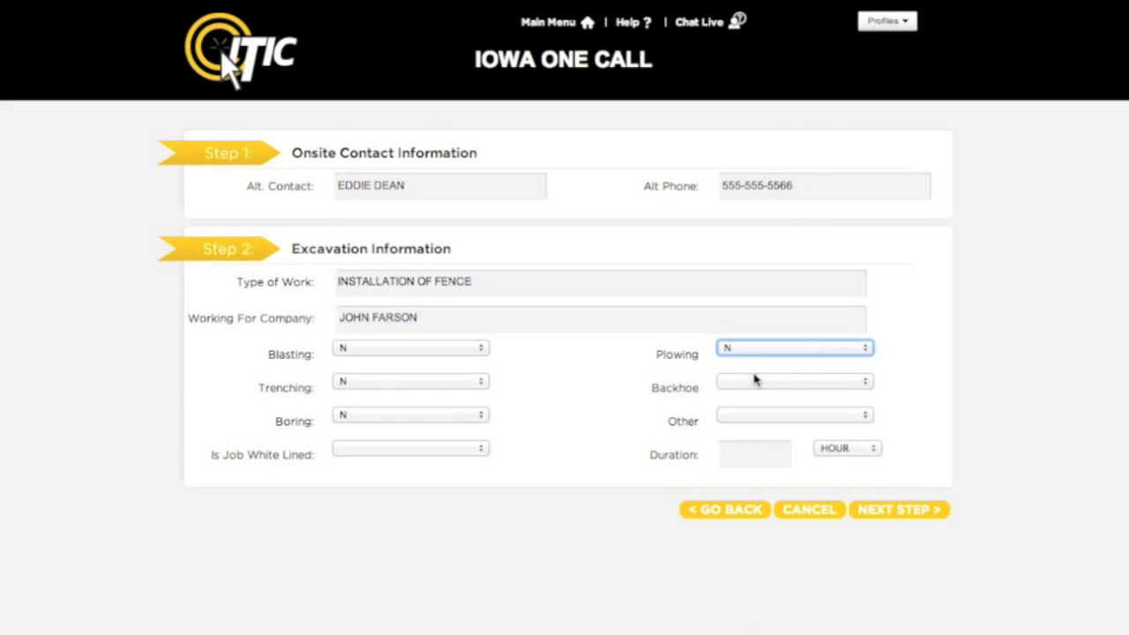
click(754, 381)
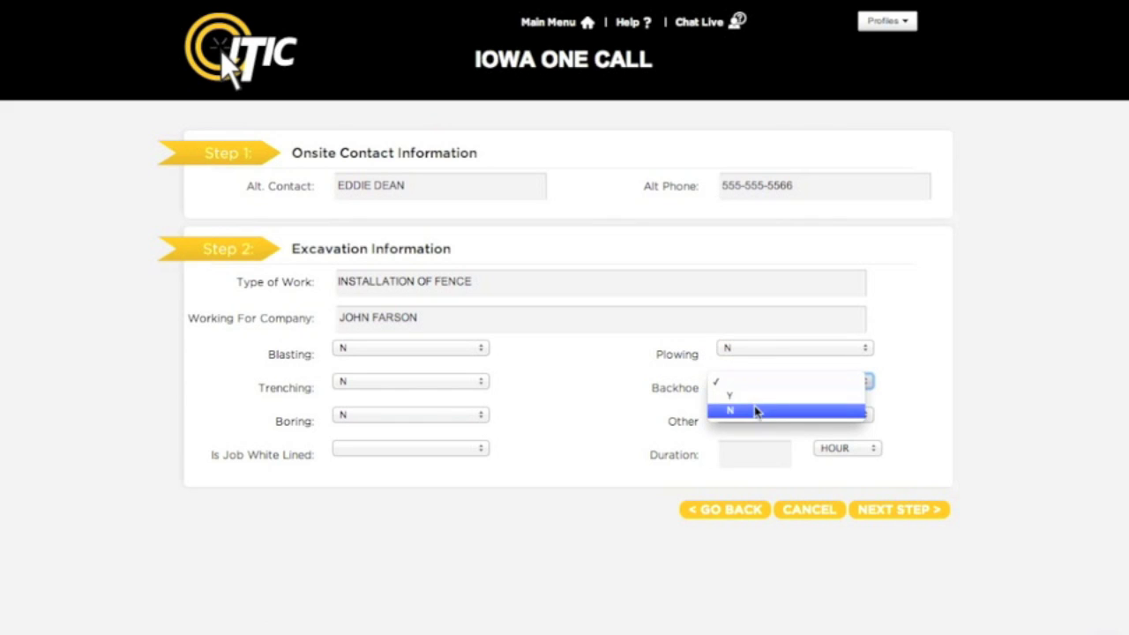
click(756, 409)
click(765, 416)
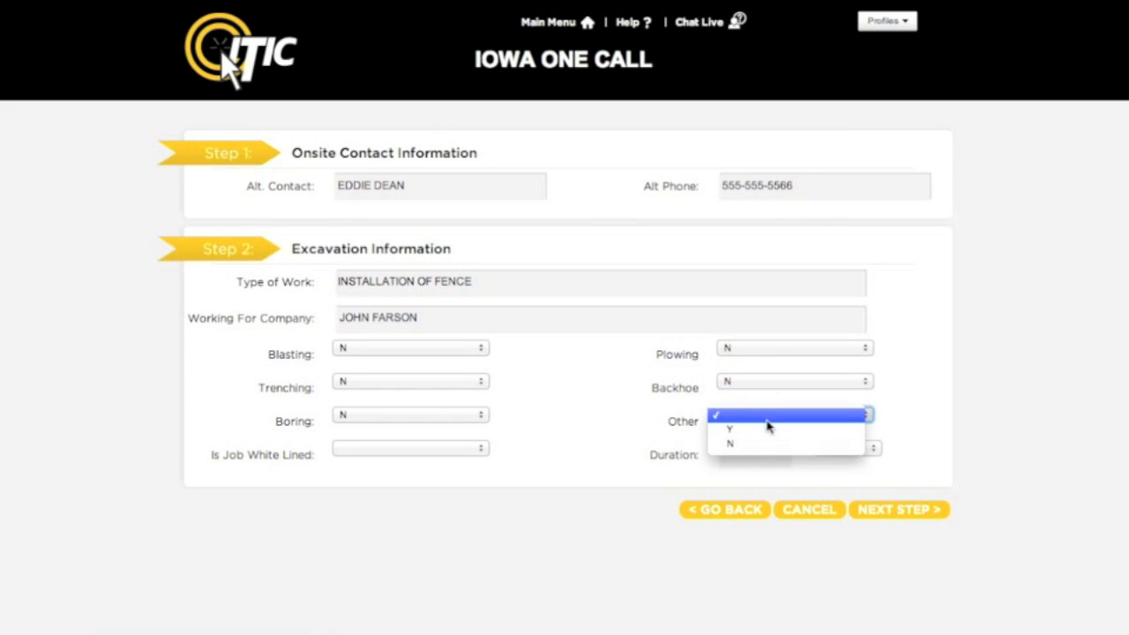
click(781, 430)
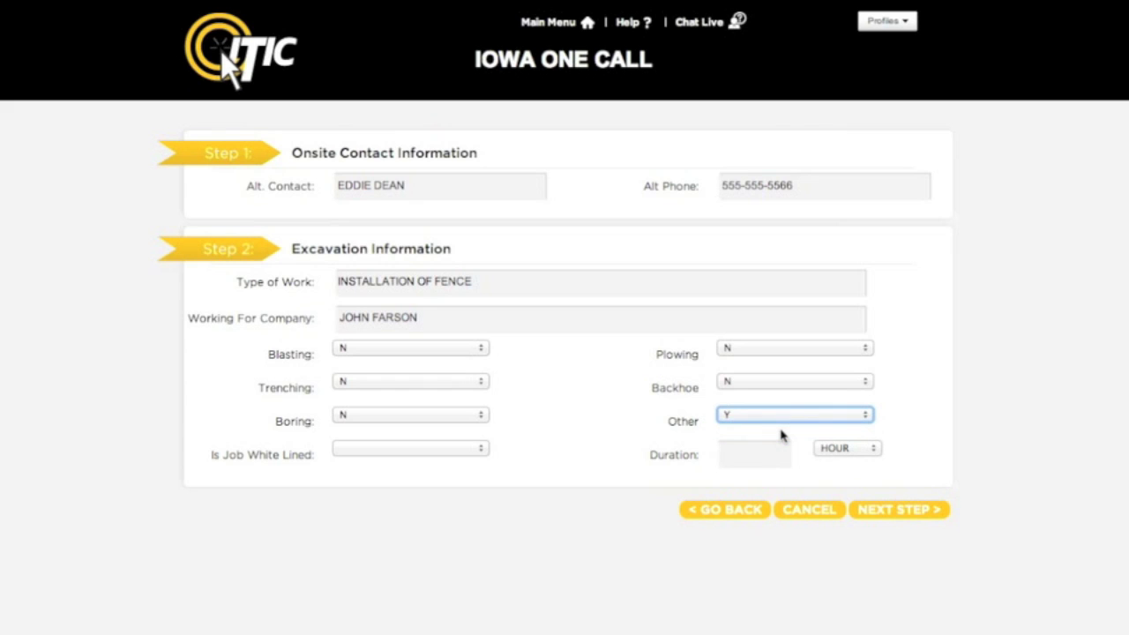
- Mark the job as not white lined and set the duration to 1 DAY
click(472, 453)
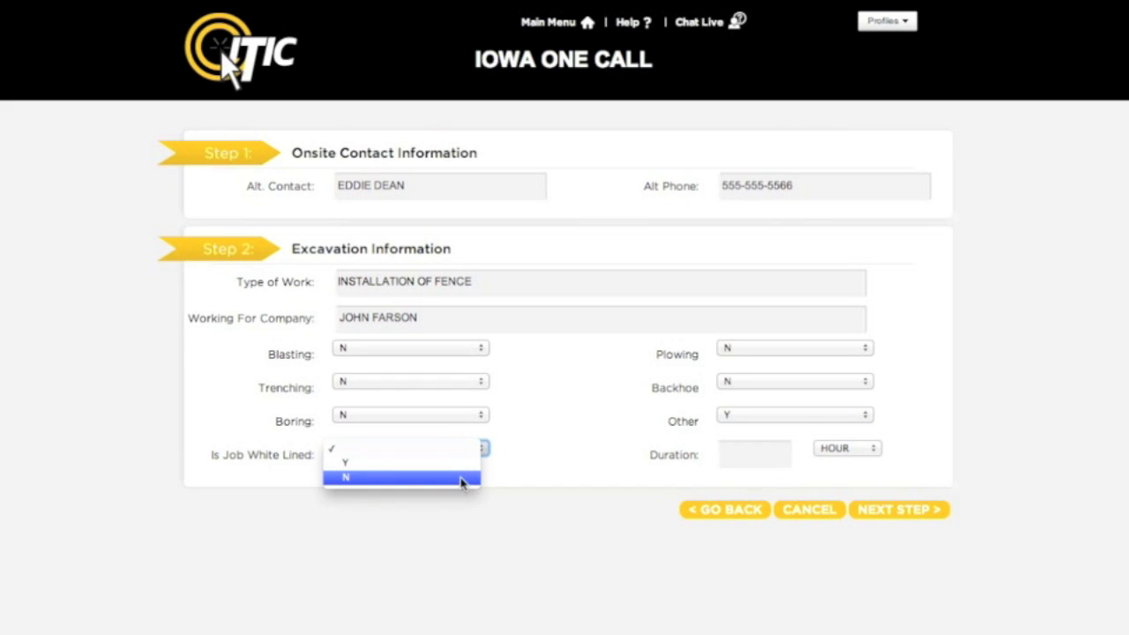
click(460, 481)
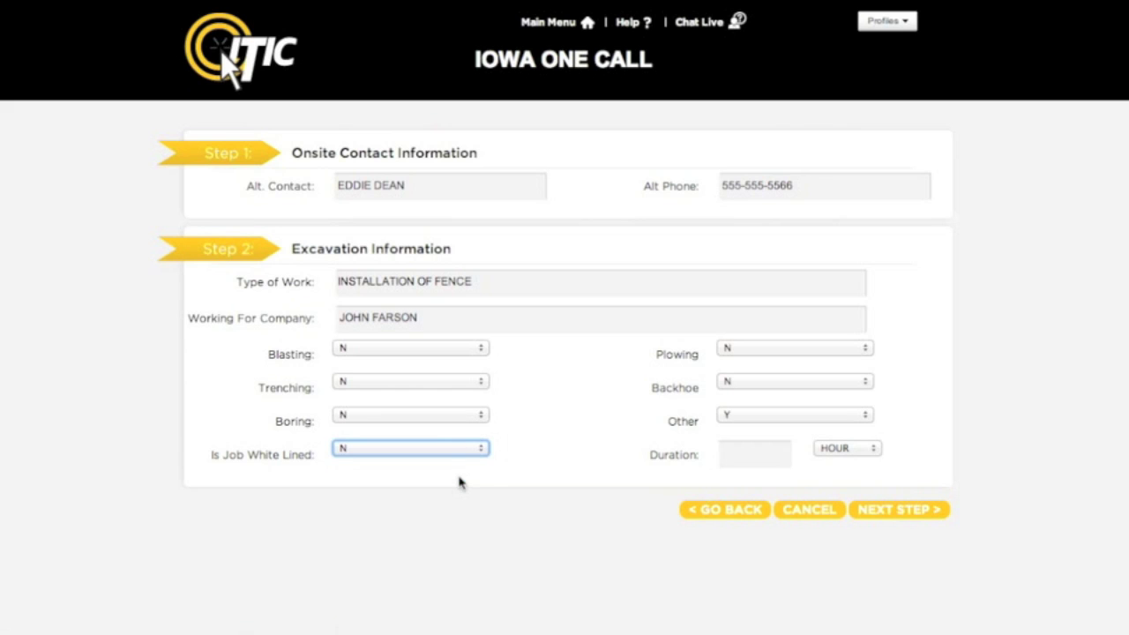
click(734, 456)
text(1)
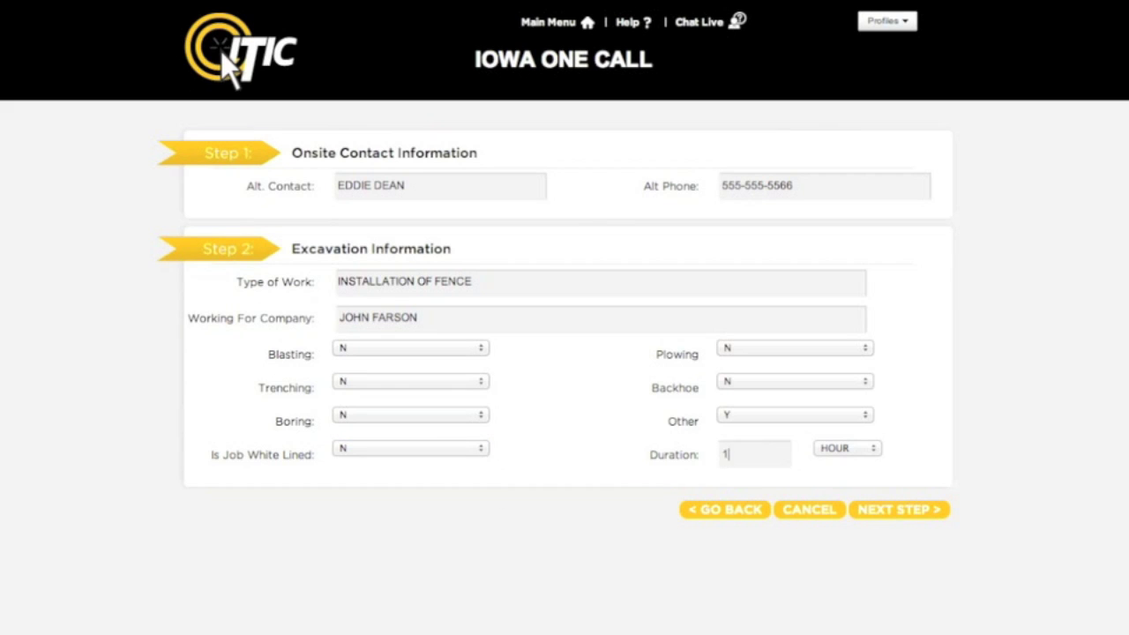
click(865, 450)
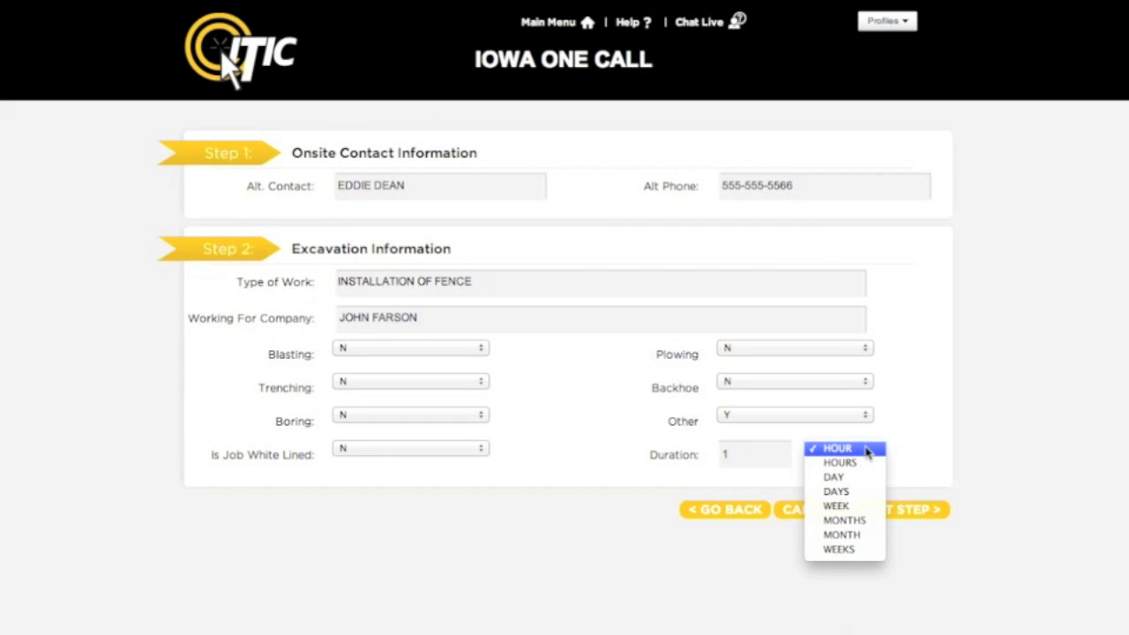
click(864, 477)
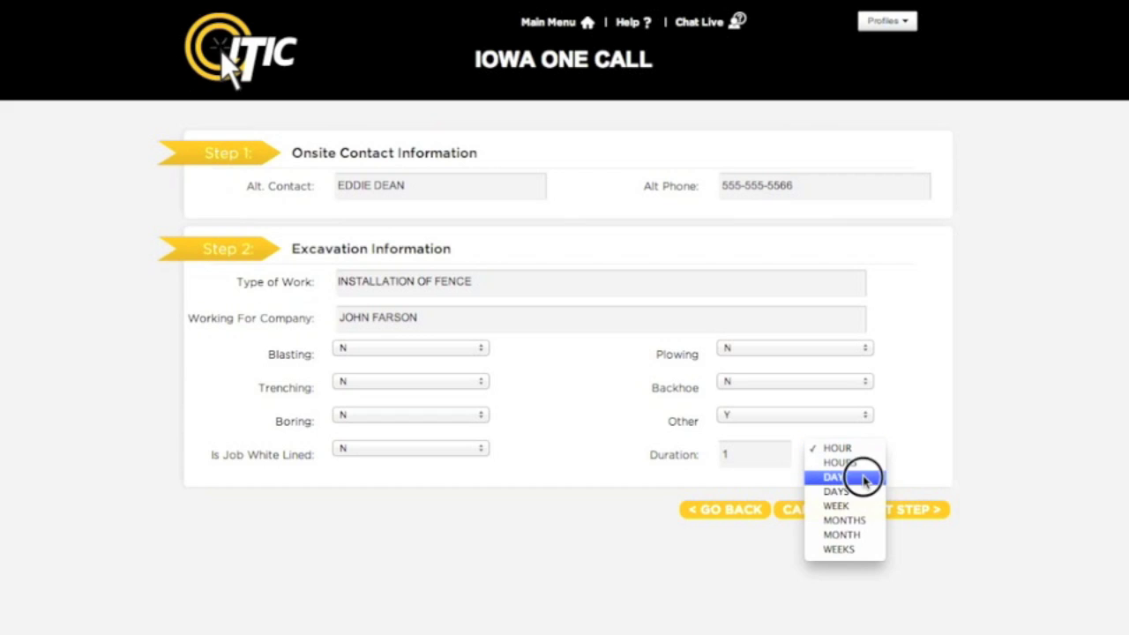
- On the Location Information step, choose County BLACK HAWK and City/Twp WATERLOO
click(897, 518)
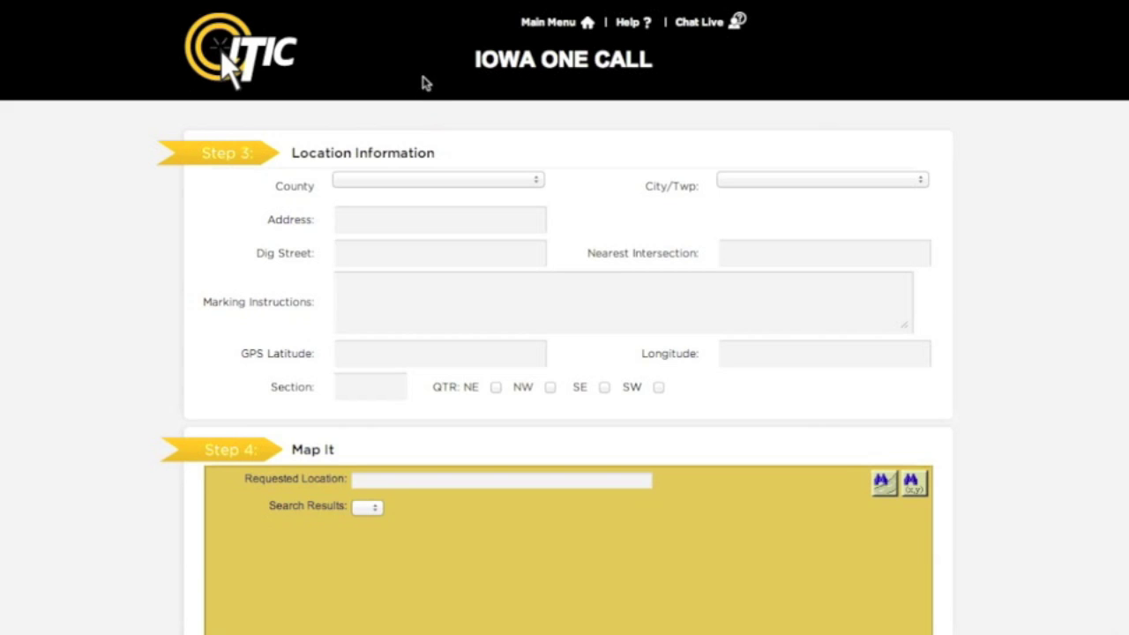
click(411, 180)
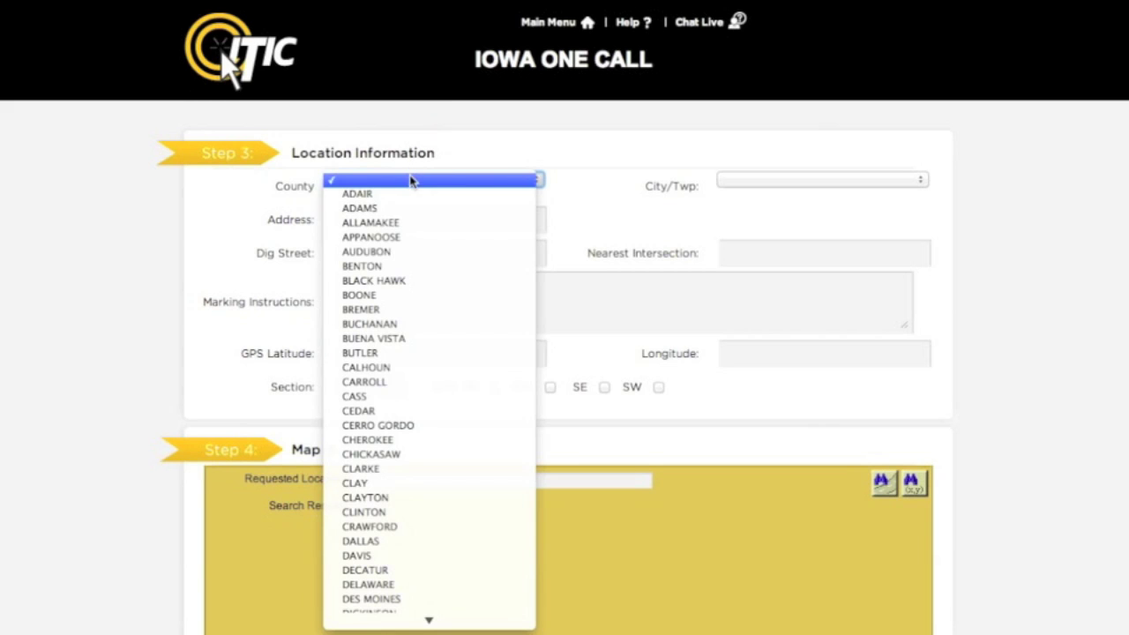
click(402, 280)
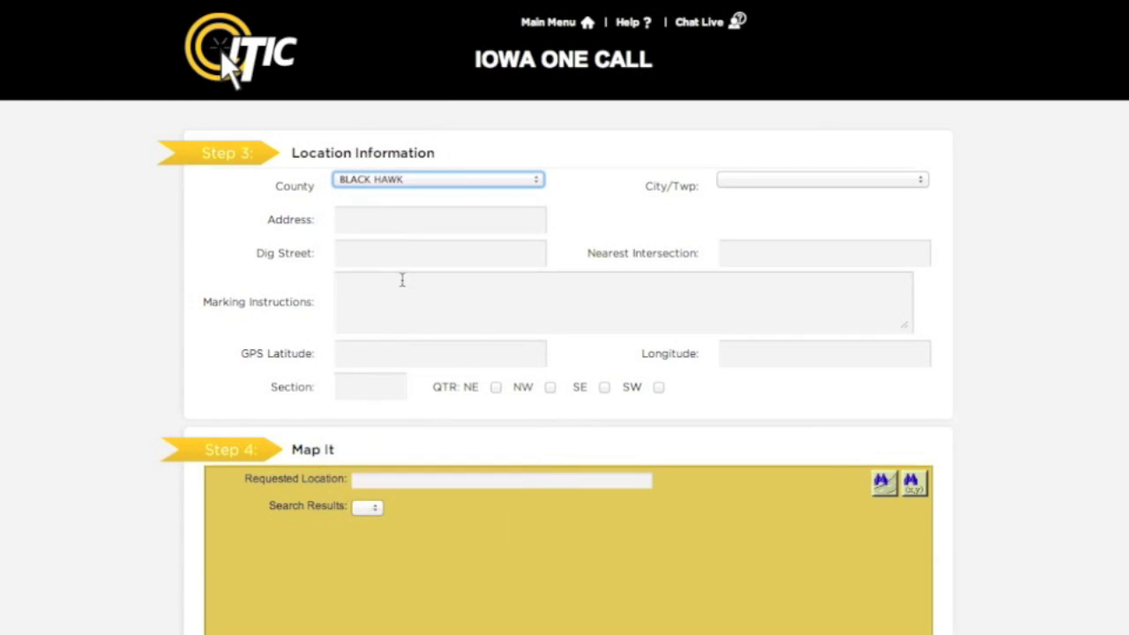
click(732, 187)
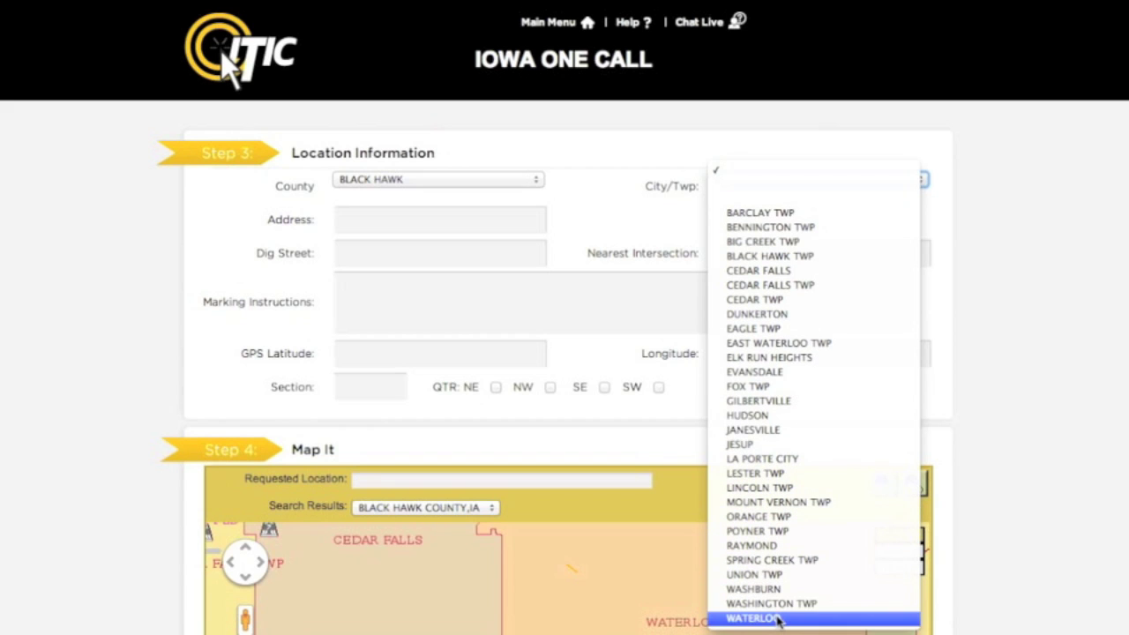
click(778, 619)
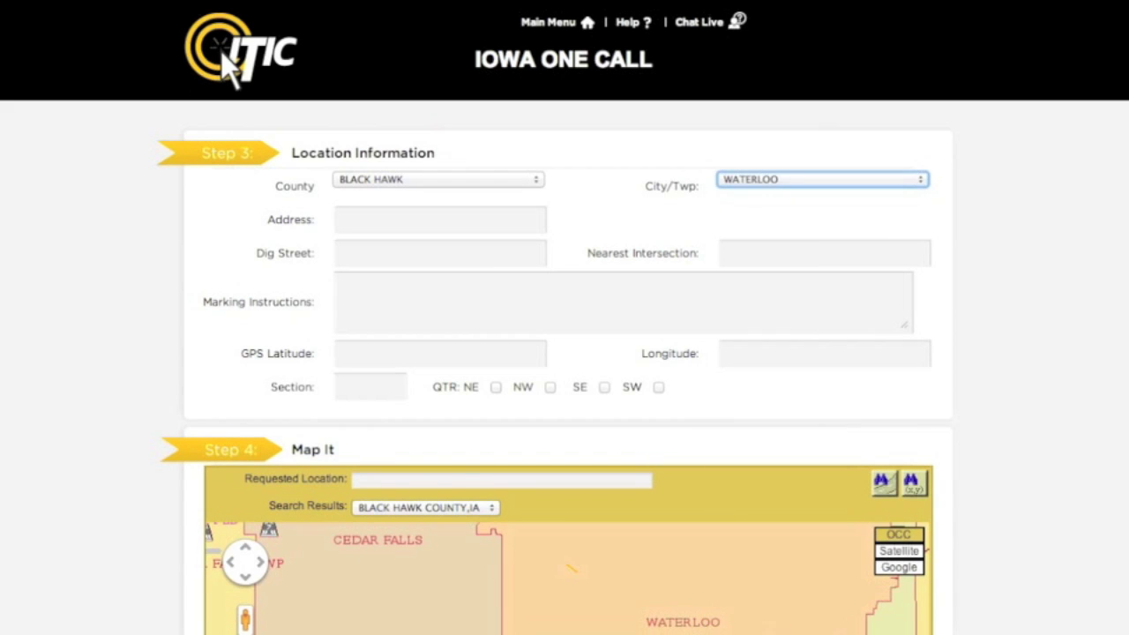
key(Tab)
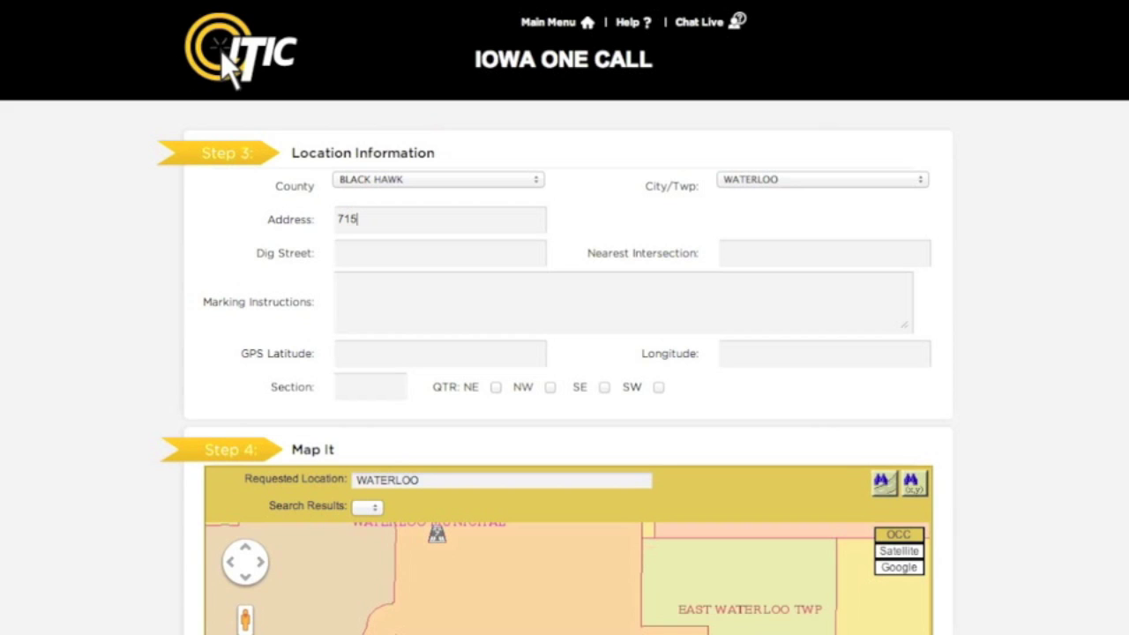
key(Tab)
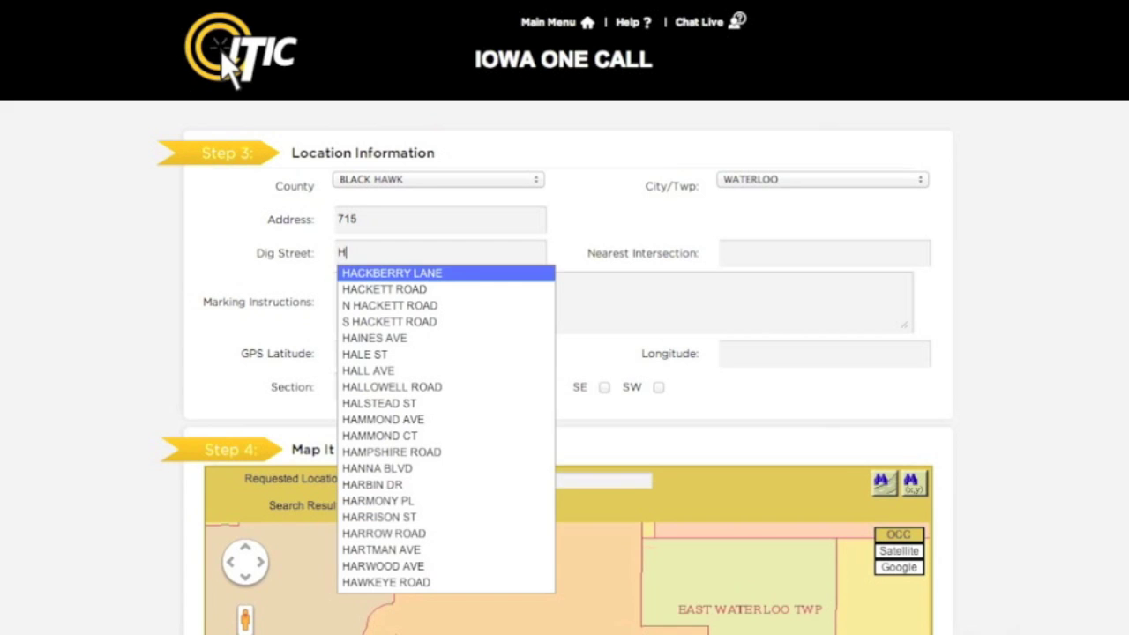
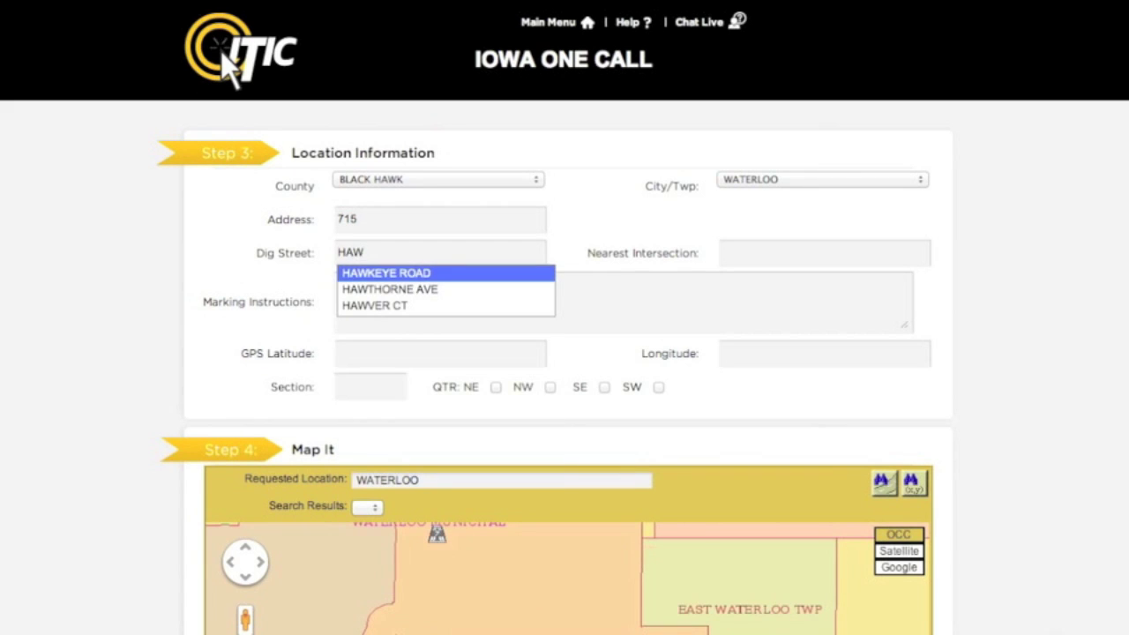
key(Down)
key(Return)
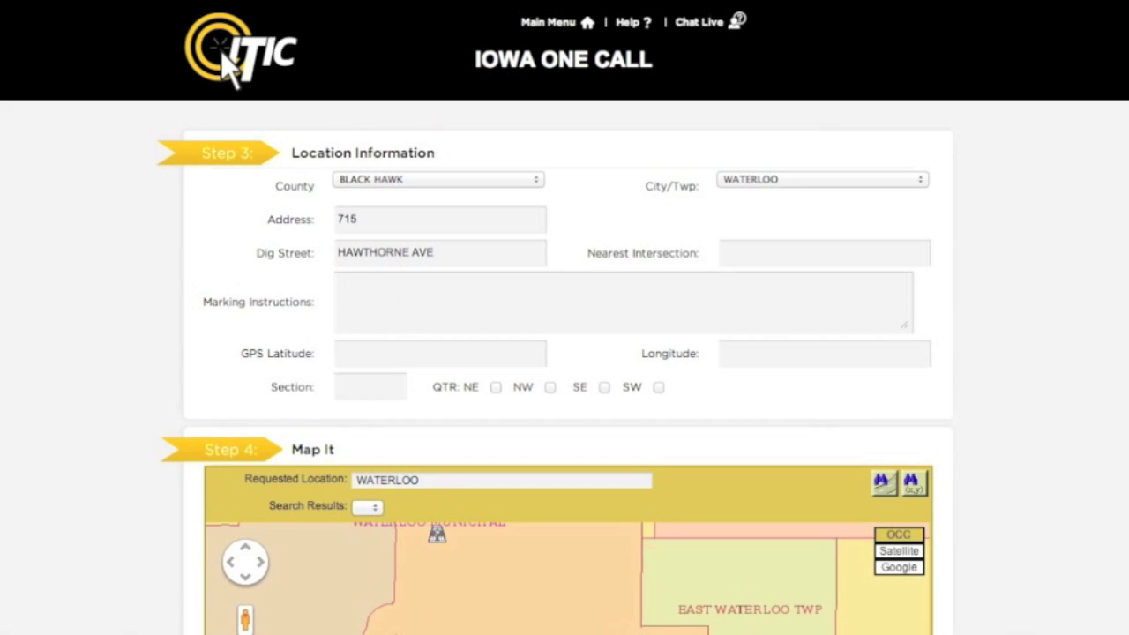
- Set the nearest intersection to WESTERN AVE and begin marking instructions 'MARK FROM FRONT CORNERS OF HOUSE TO REAR LOT LINE.'
key(Tab)
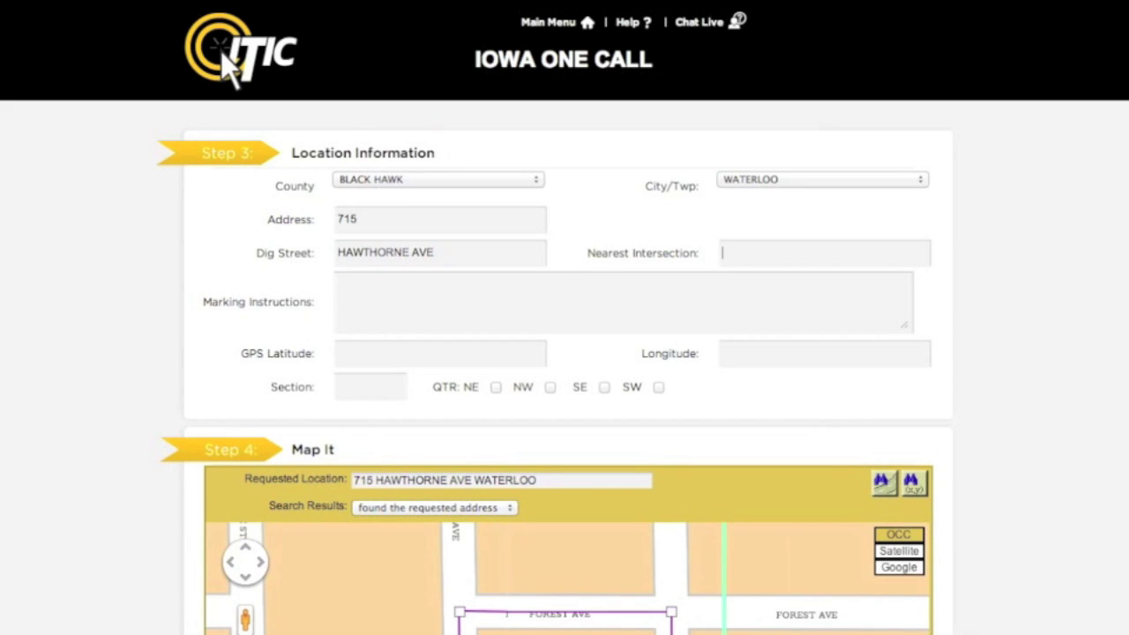
text(WES)
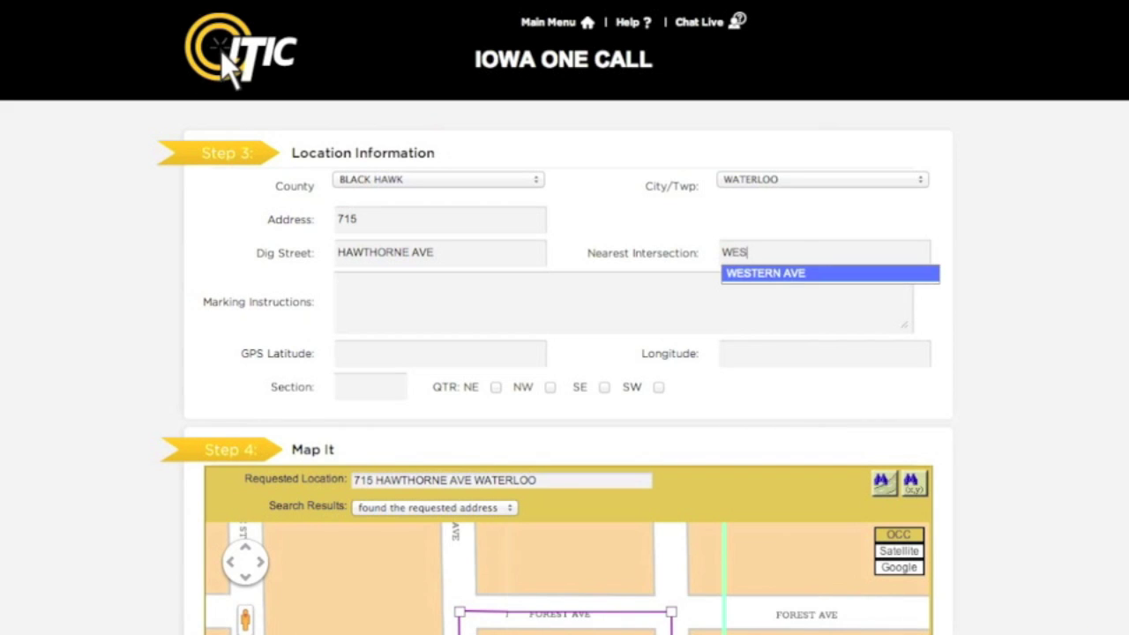
key(Return)
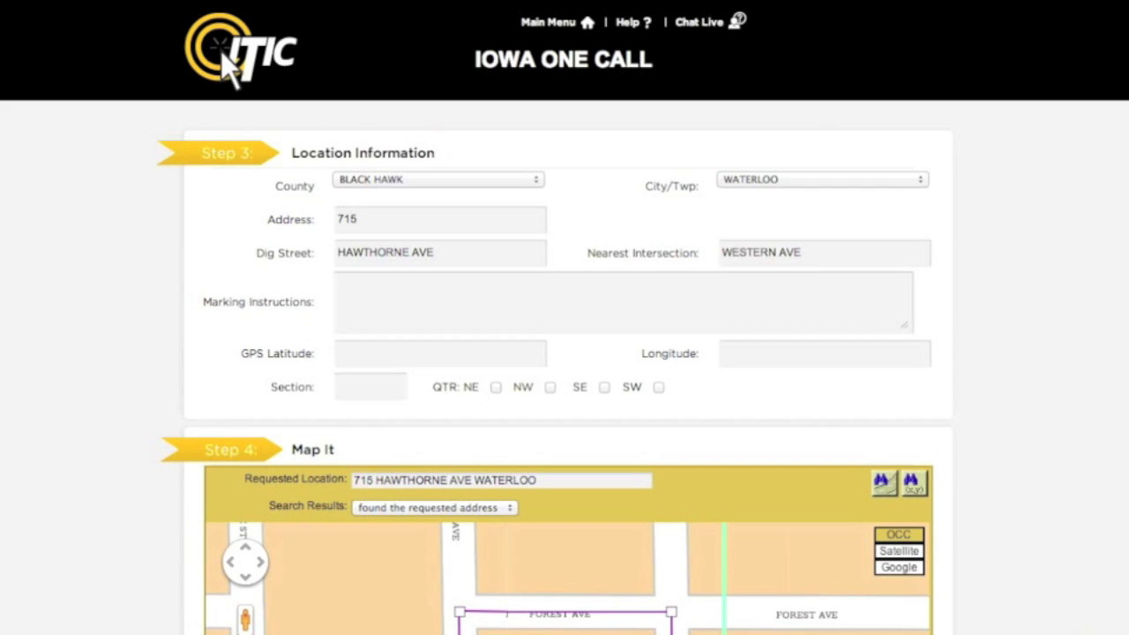
key(Tab)
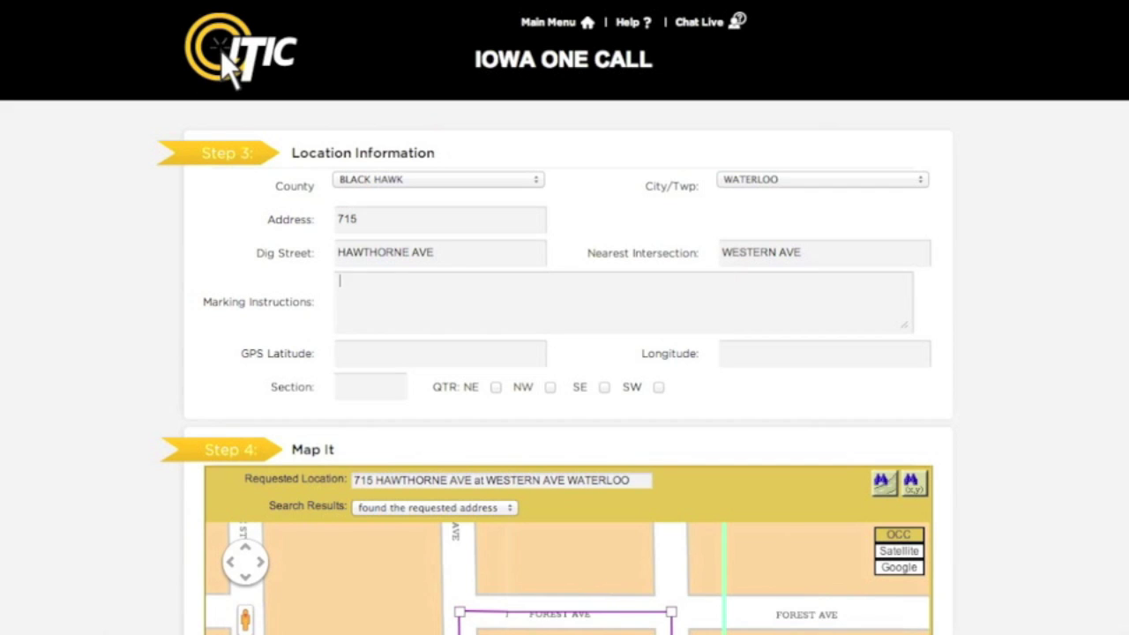
text(MARK FROM FRO)
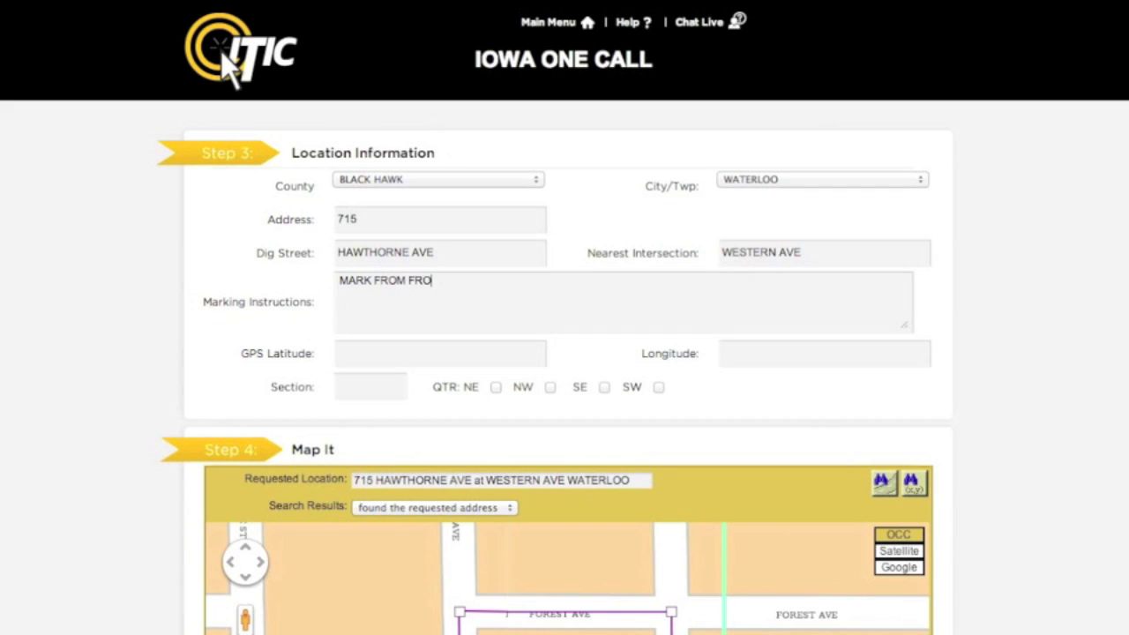
text(NT CORNERS O)
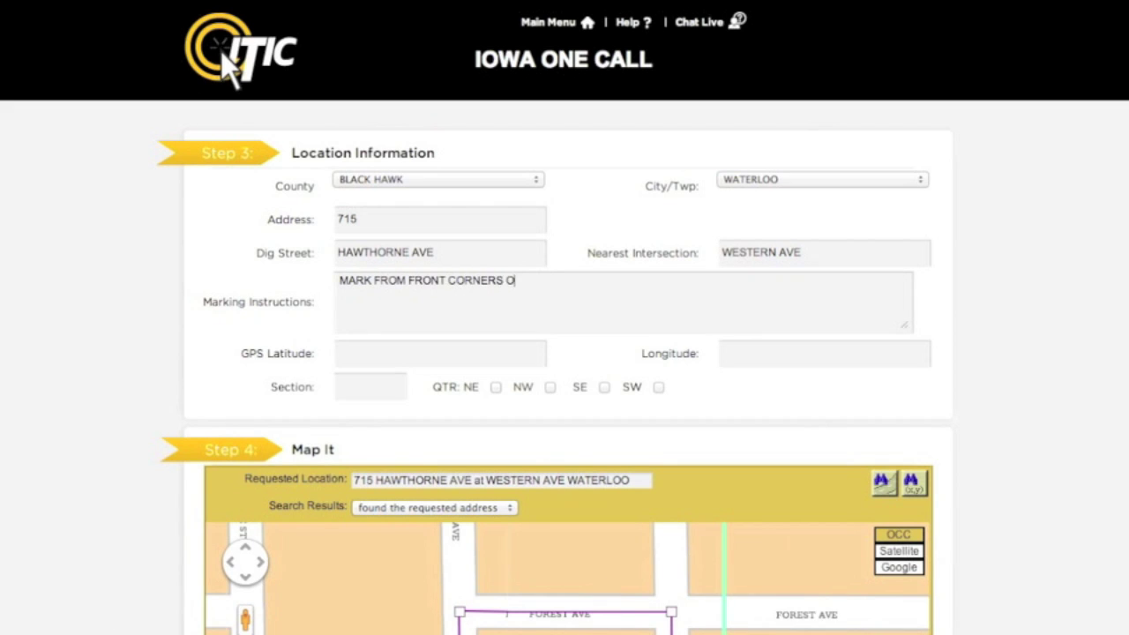
text(F HOUSE TO REAR LOT LINE.)
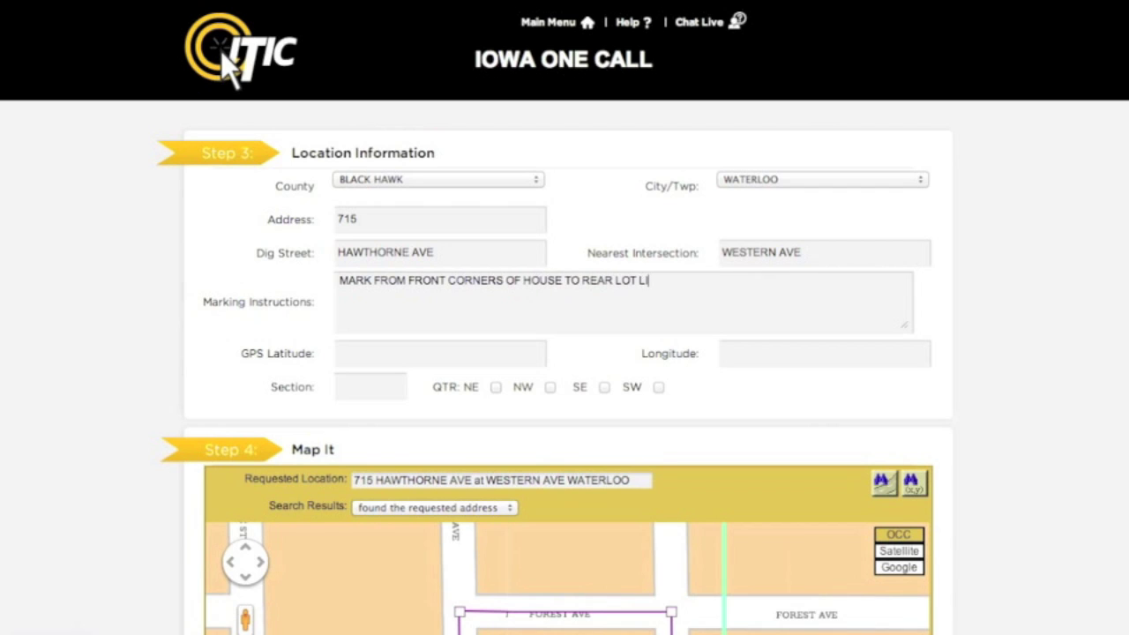
- Complete the marking instructions so they end with 'FOR WIDTH OF LOT.'
text(OR WIDTH OF LOT.)
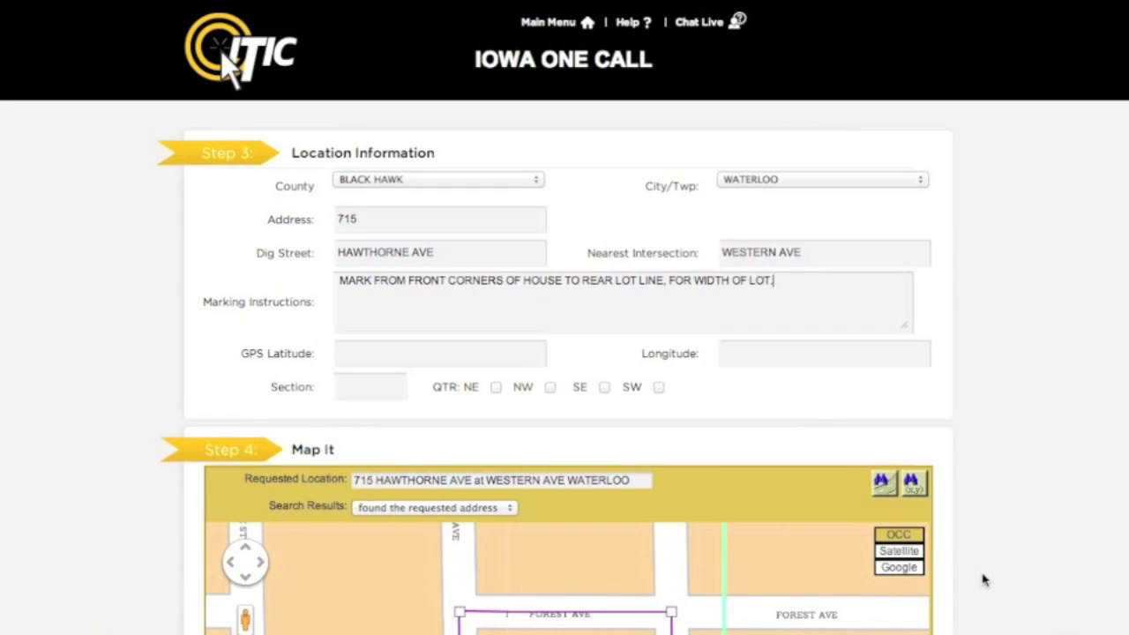
- Scroll down to show the full Map It panel with the dig polygon enclosing 196790.85 sq ft
scroll(986, 580, down, 5)
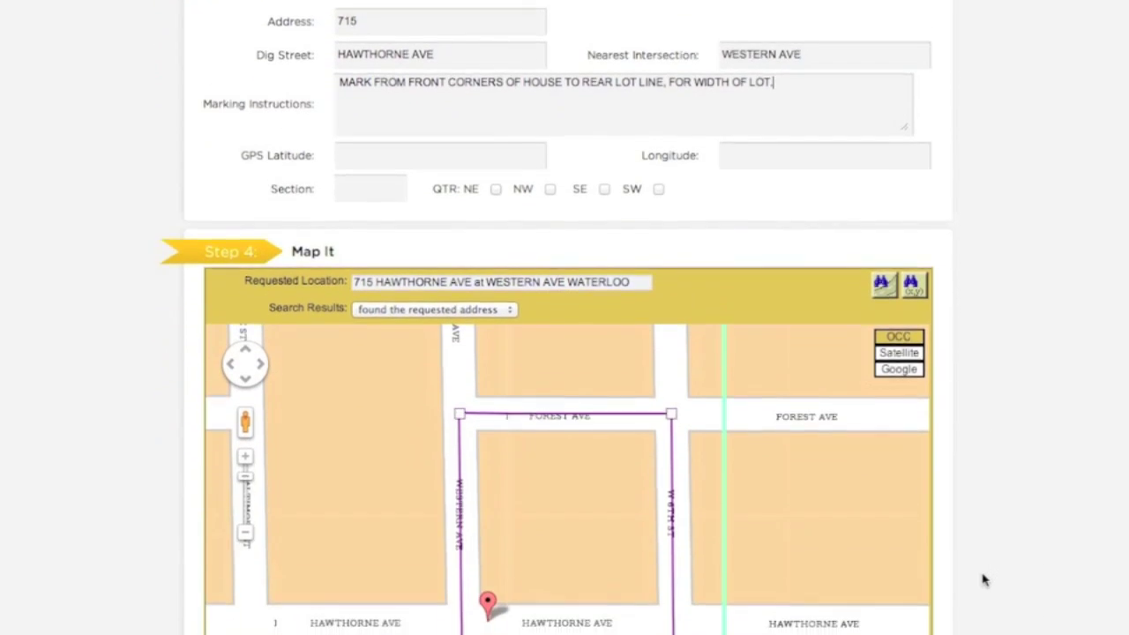
scroll(985, 580, down, 3)
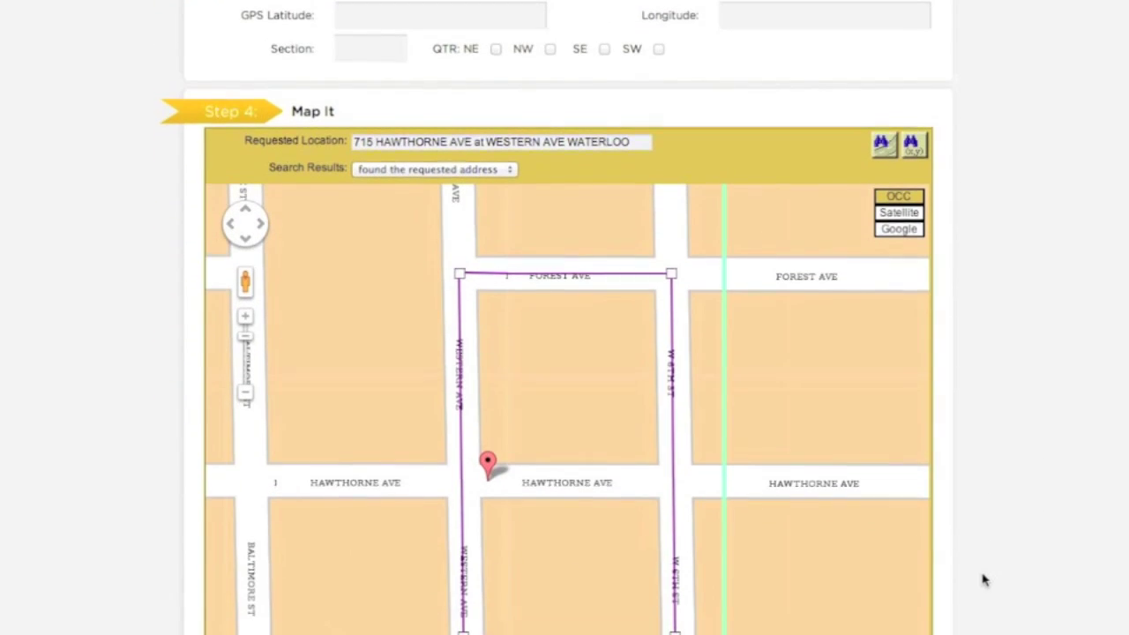
scroll(985, 580, down, 2)
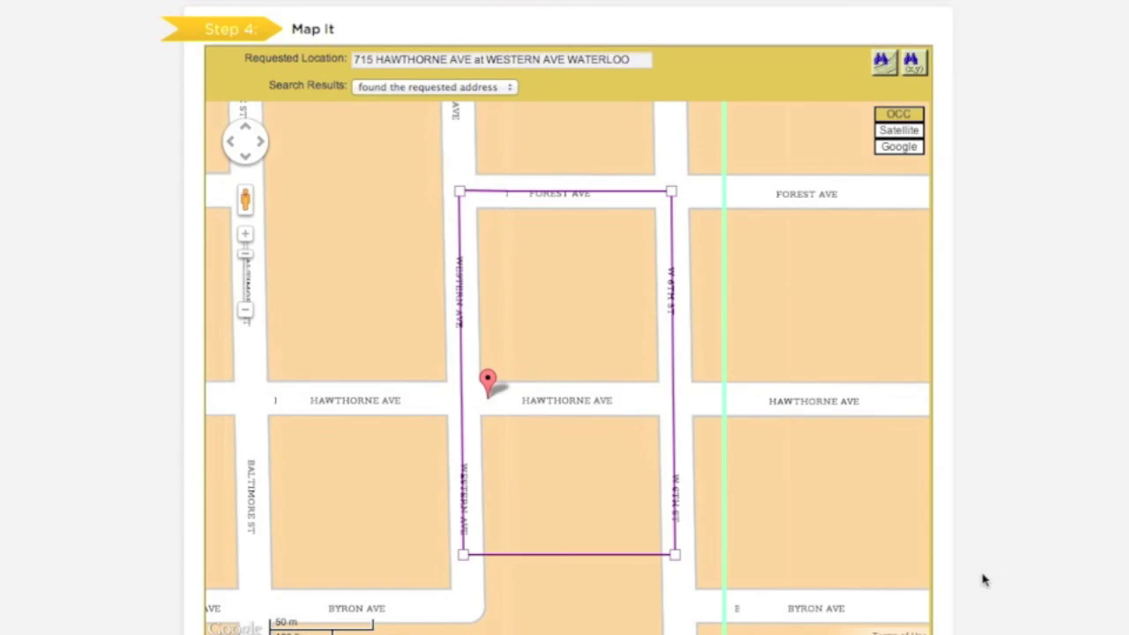
scroll(985, 579, down, 1)
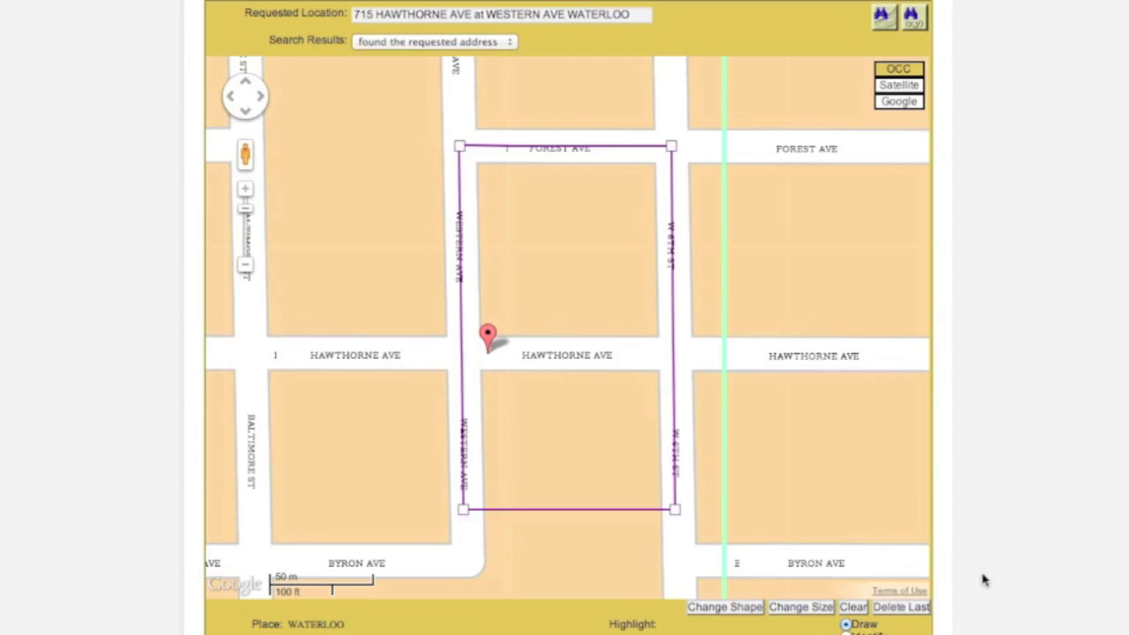
scroll(985, 579, down, 2)
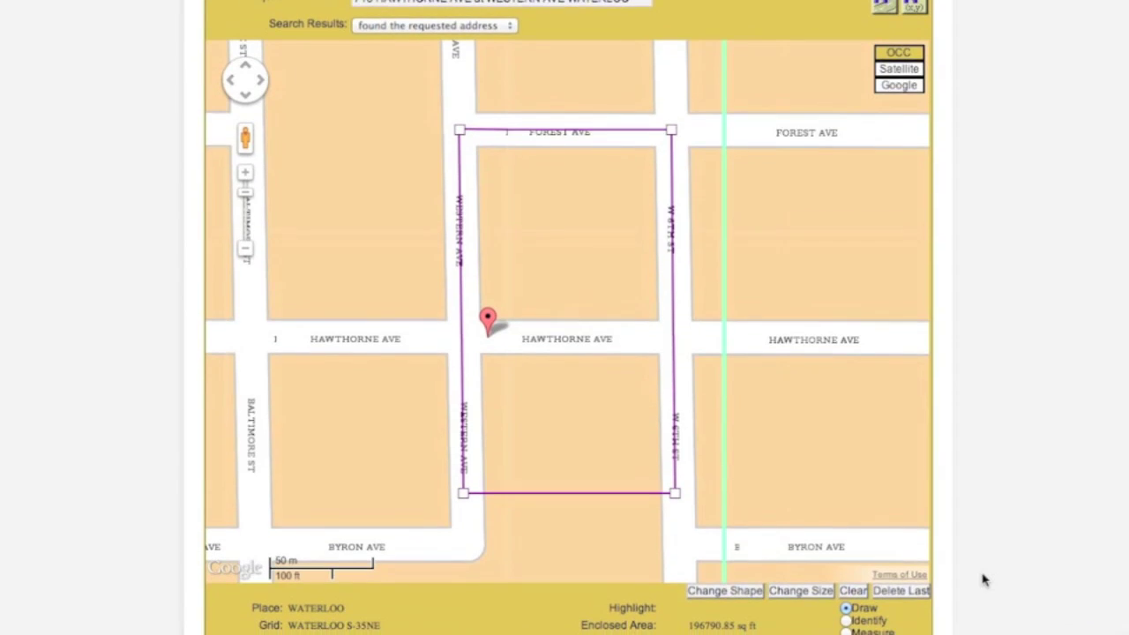
scroll(985, 579, down, 2)
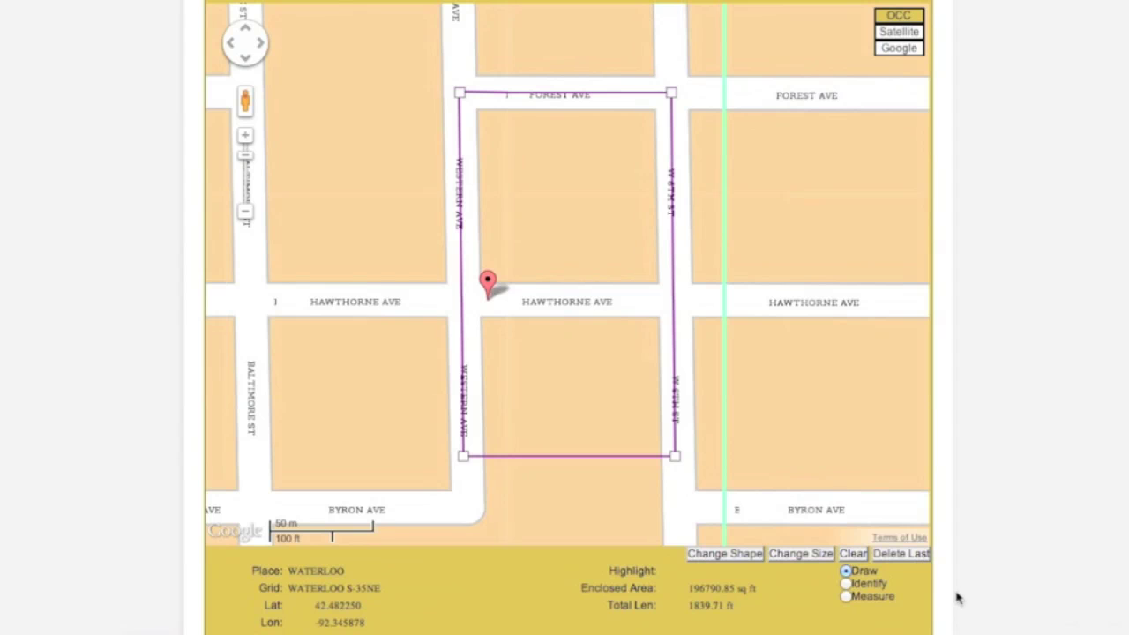
- Identify the Hawthorne Ave segment and cycle the dig polygon through alternative block shapes
click(846, 584)
click(564, 298)
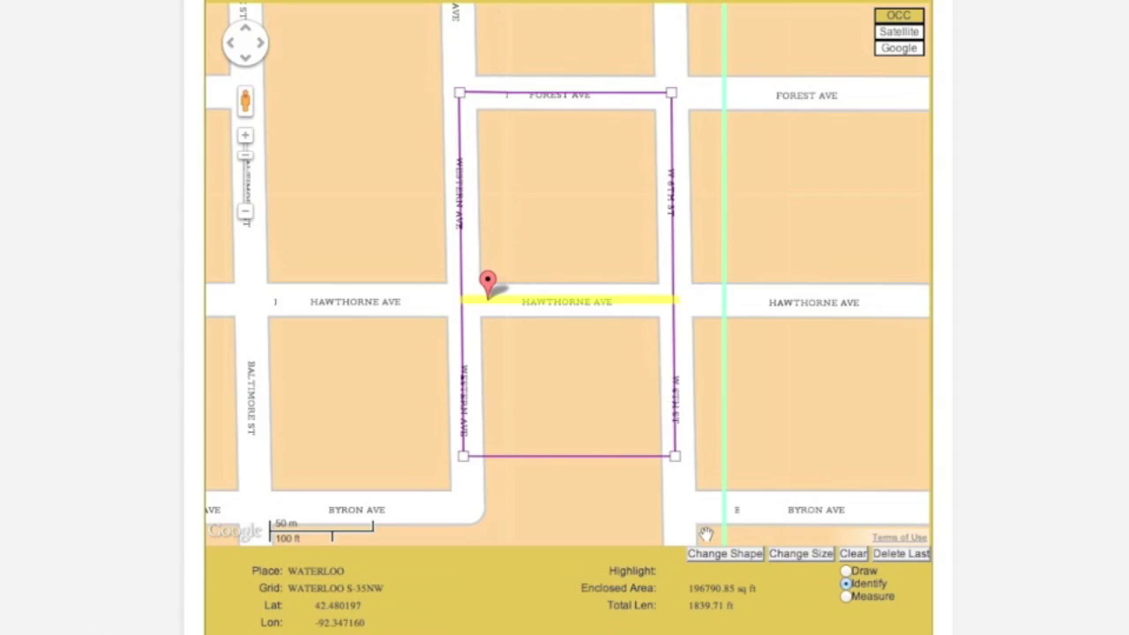
click(711, 565)
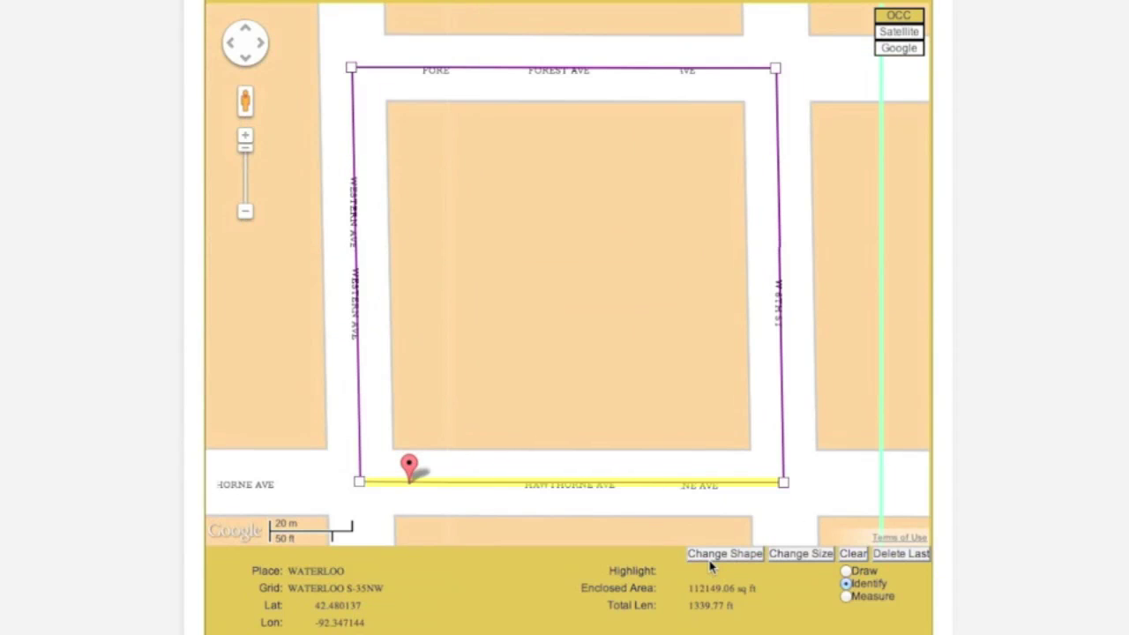
click(711, 565)
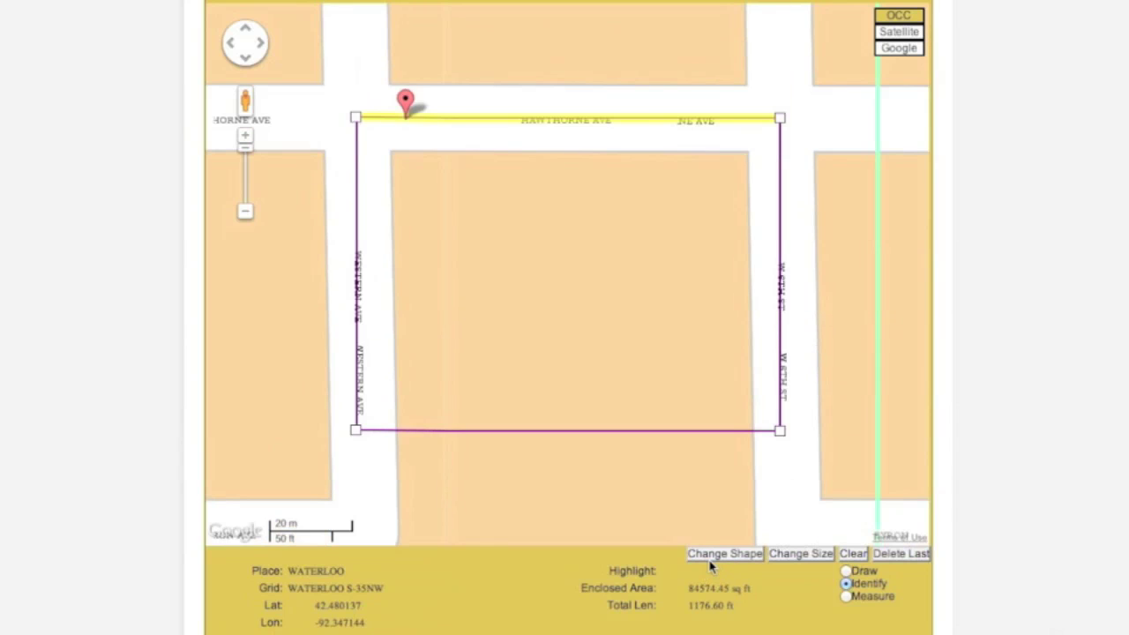
click(711, 565)
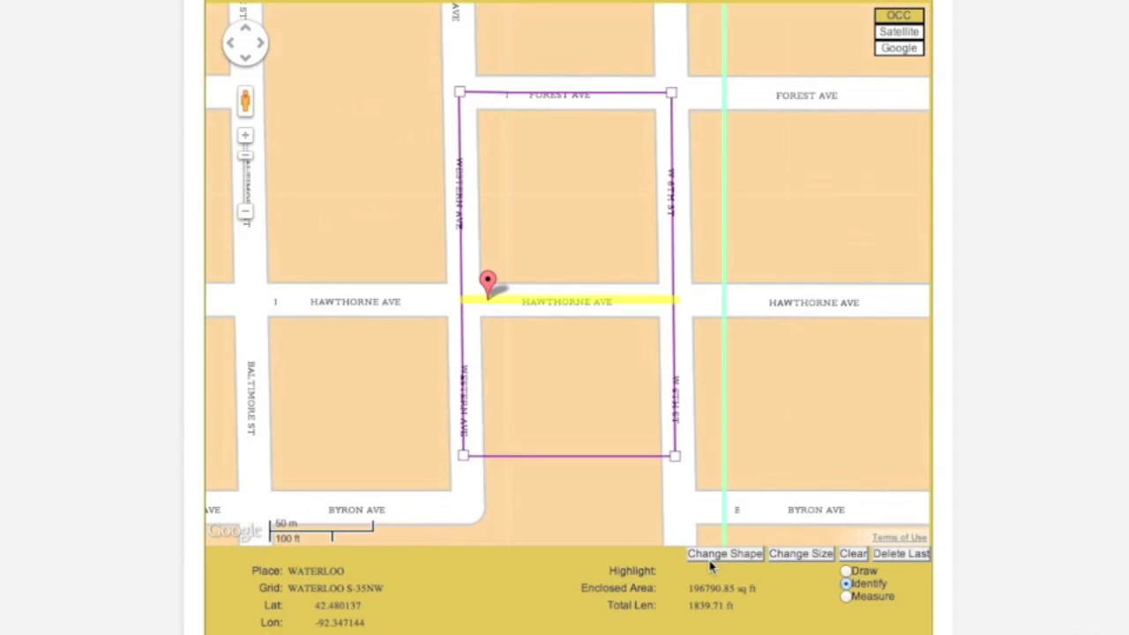
- Enlarge and shrink the dig polygon, then clear it from the map
click(788, 562)
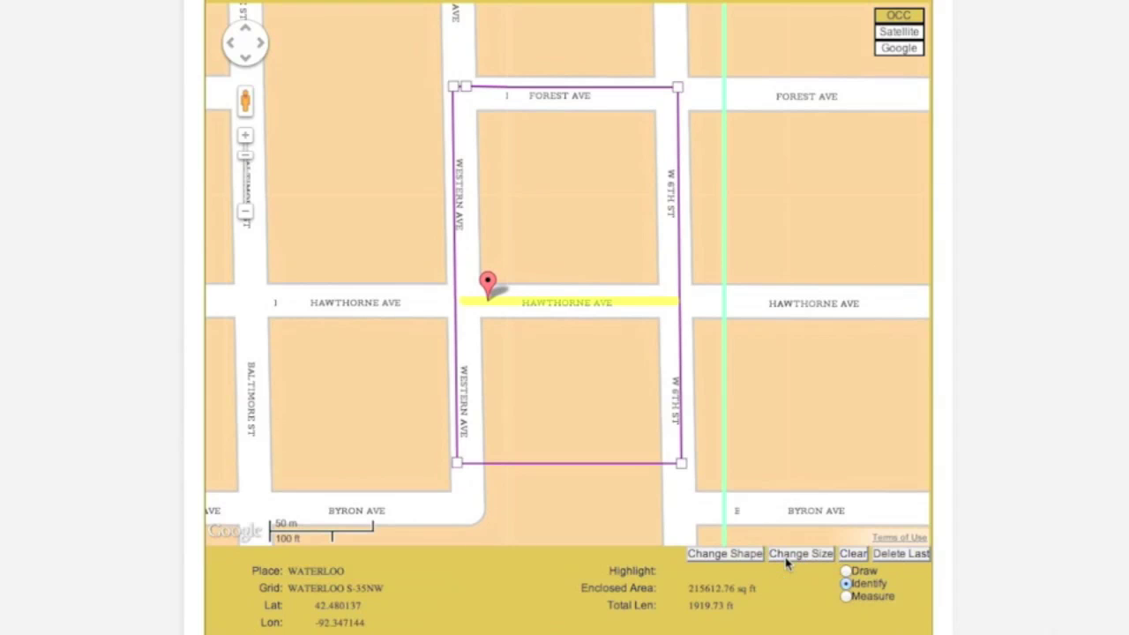
click(788, 562)
click(788, 562)
click(787, 563)
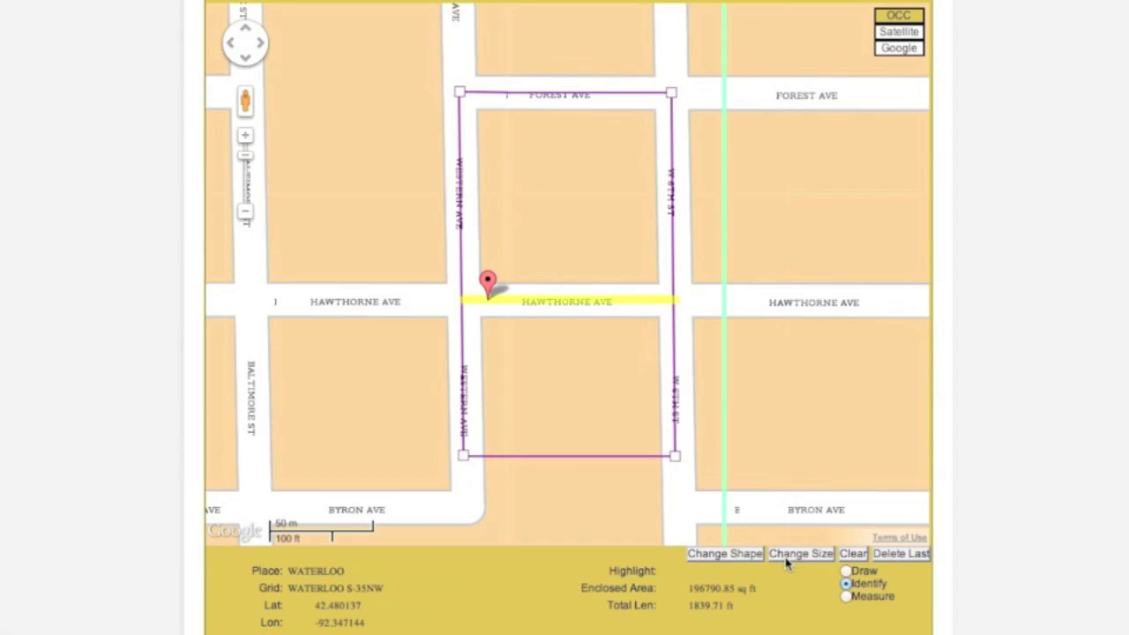
click(852, 554)
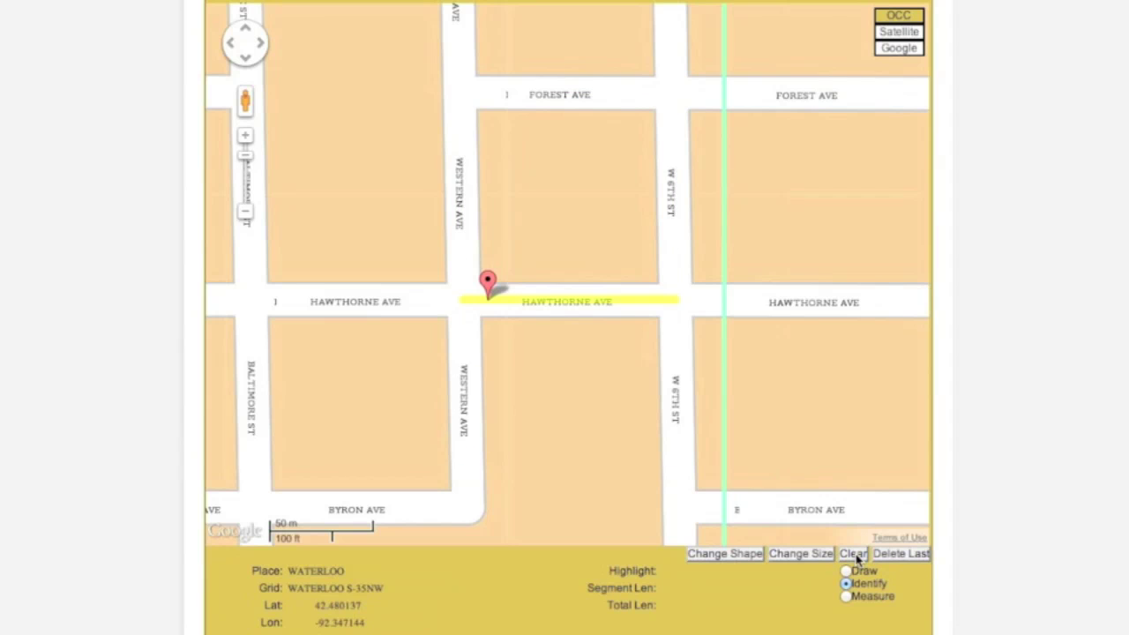
- Draw a four-corner polygon from Western Ave to W 6th St, Hawthorne to Forest, on the Google map
click(846, 572)
click(442, 324)
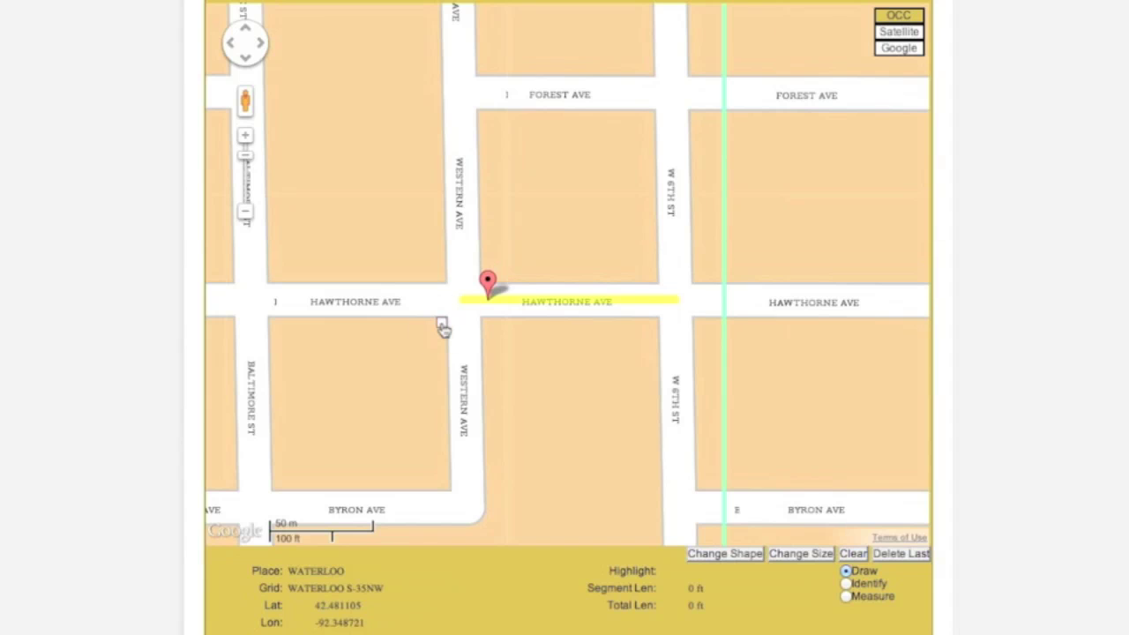
click(701, 324)
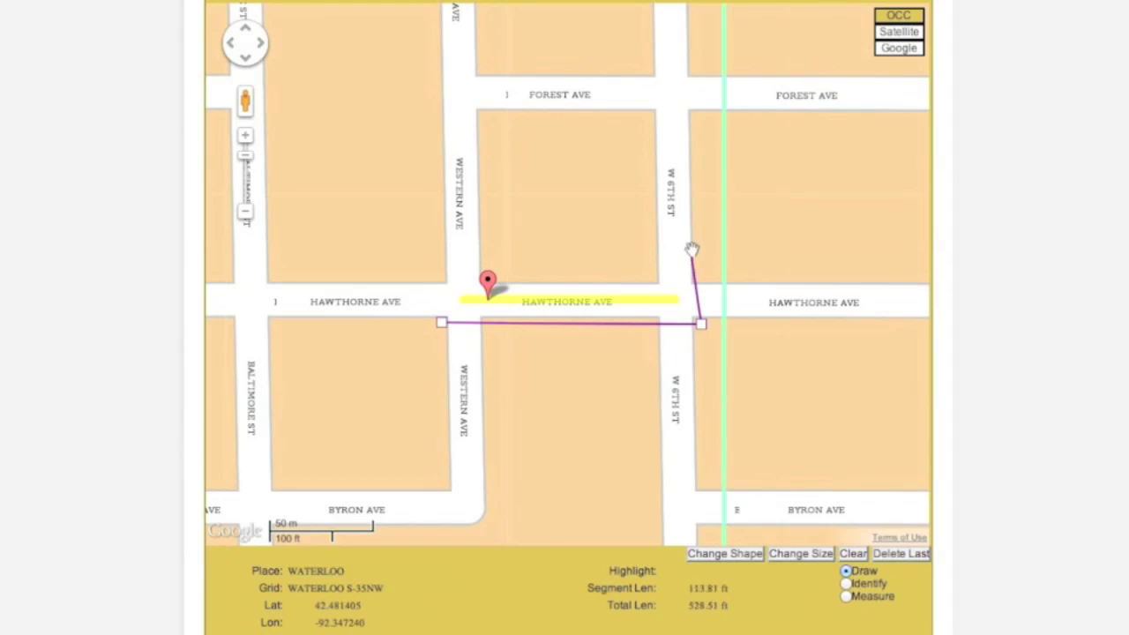
click(697, 70)
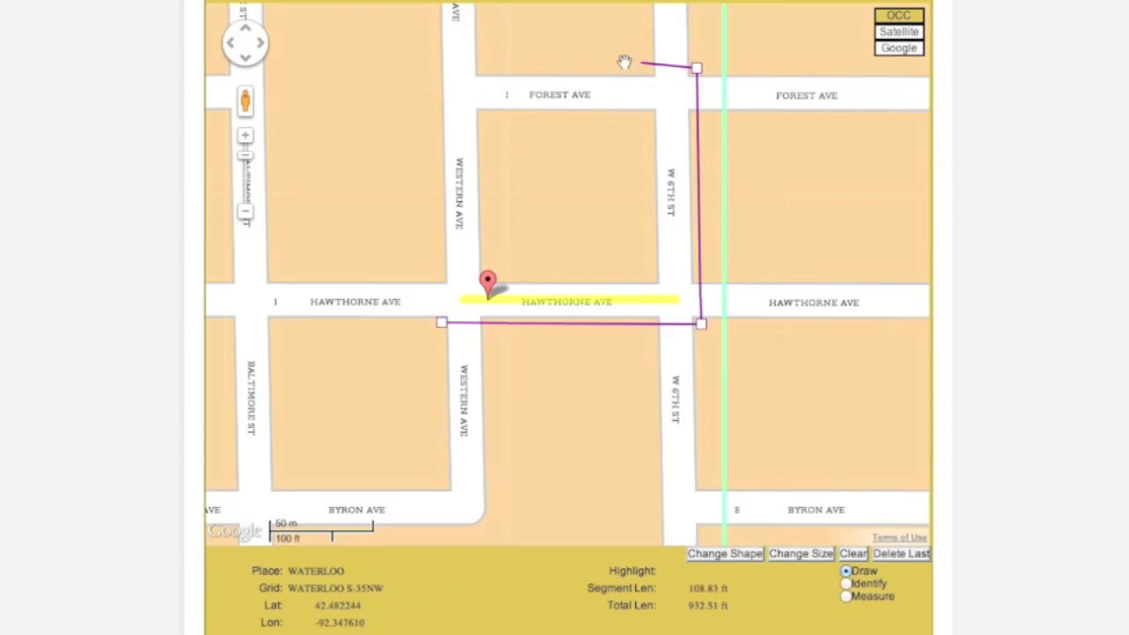
click(433, 71)
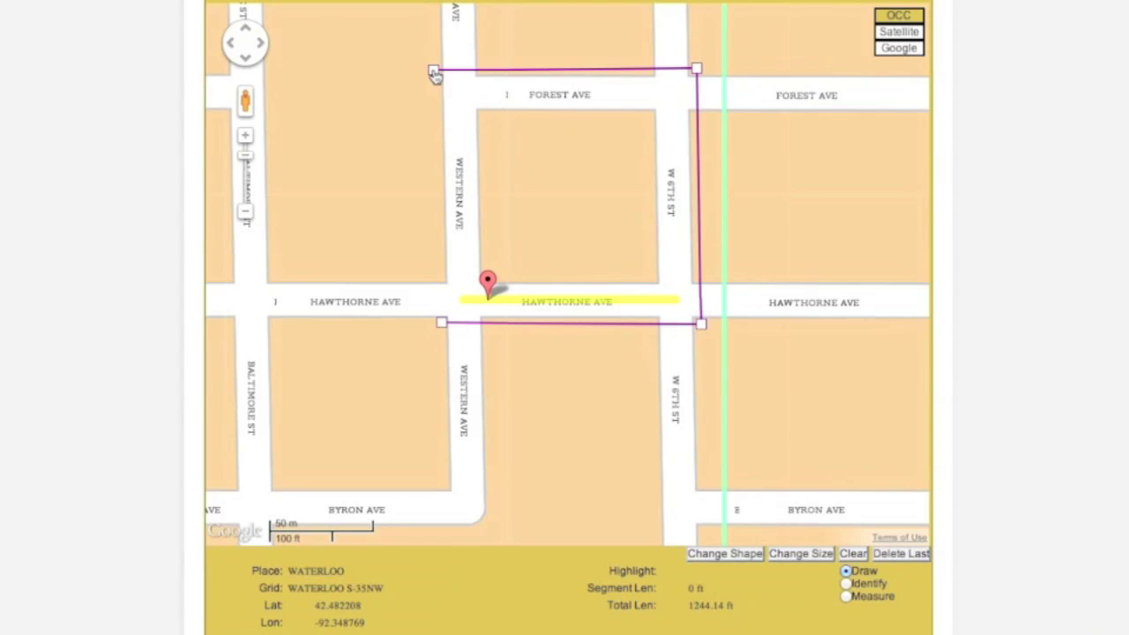
click(443, 324)
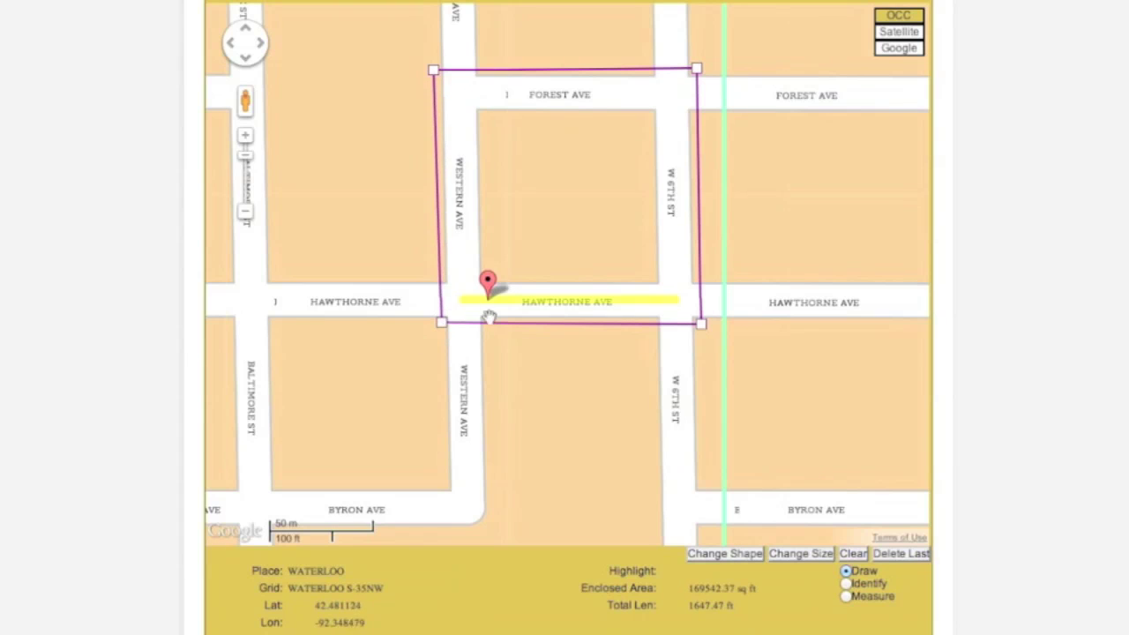
click(920, 52)
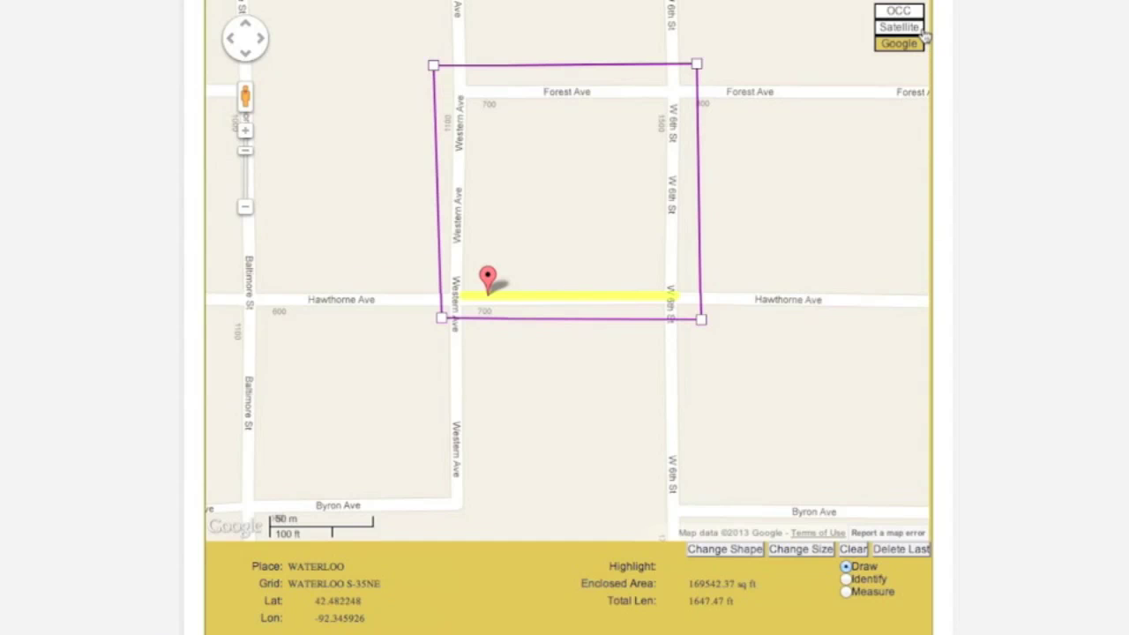
- View the drawn dig area over satellite imagery, then switch back to the OCC map
click(923, 30)
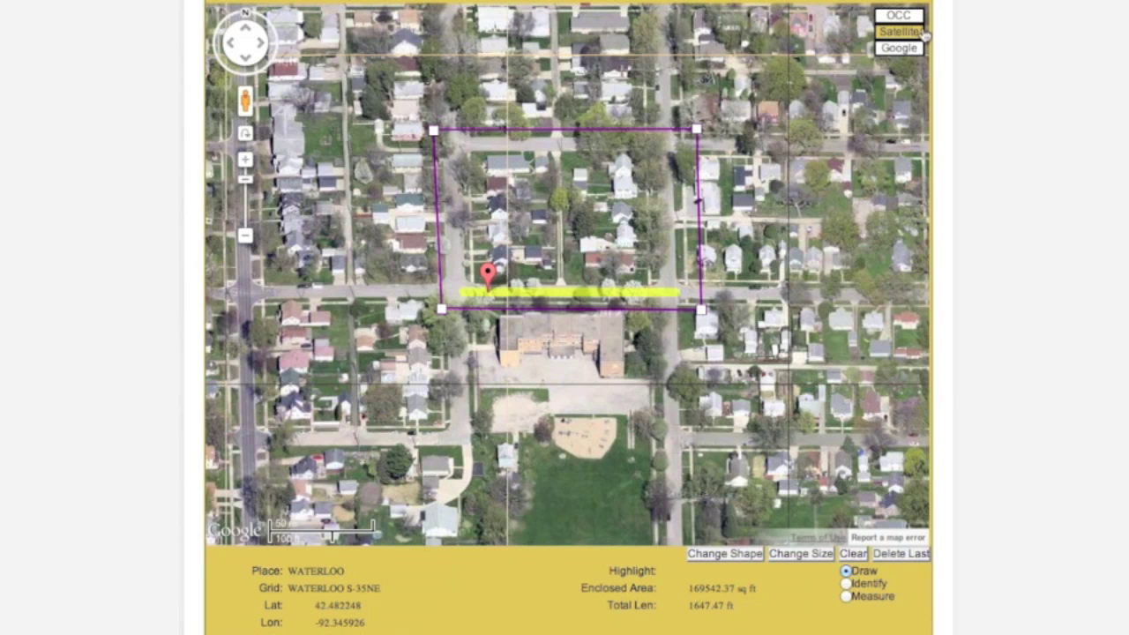
click(921, 18)
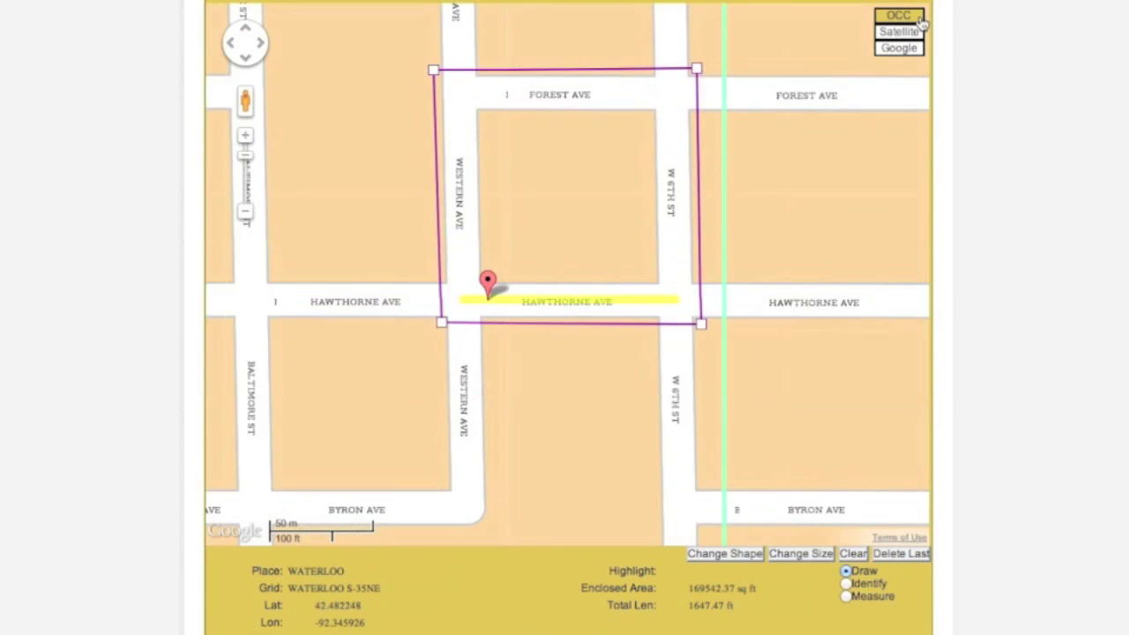
scroll(984, 73, down, 3)
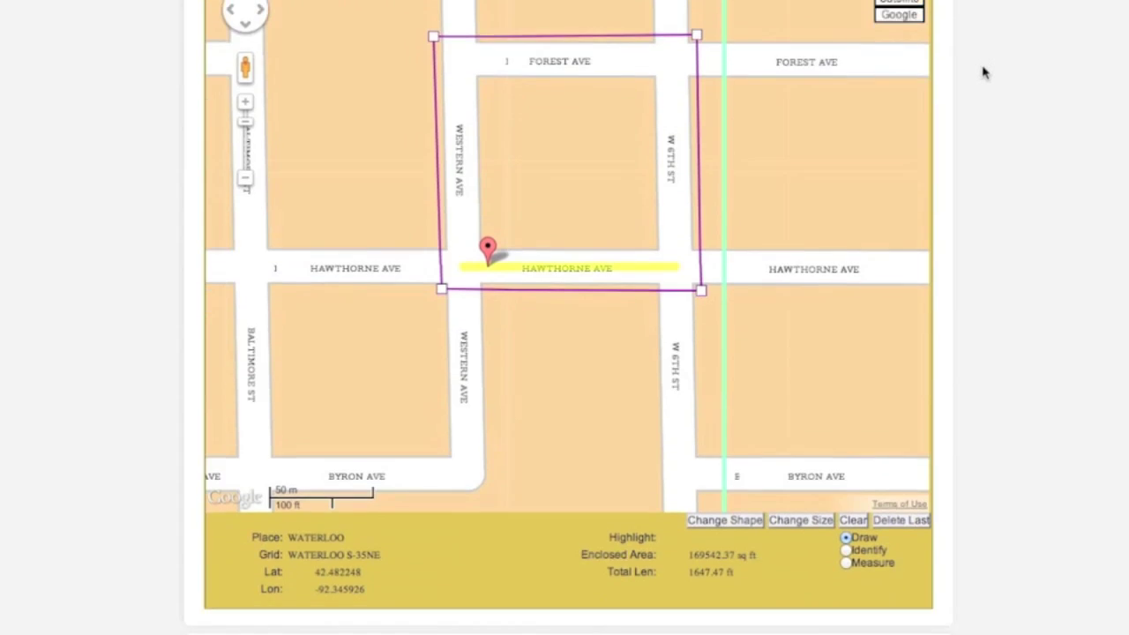
- Schedule the dig start for 08:00 AM on March 4, 2013, then continue to the four-district operators list
scroll(984, 72, down, 2)
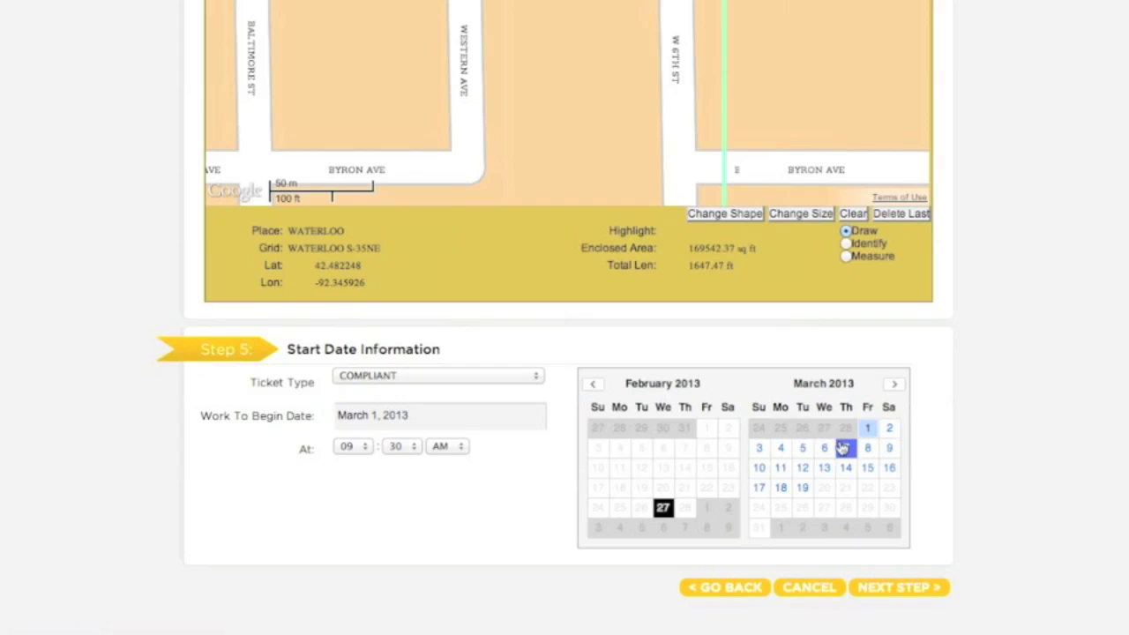
click(784, 448)
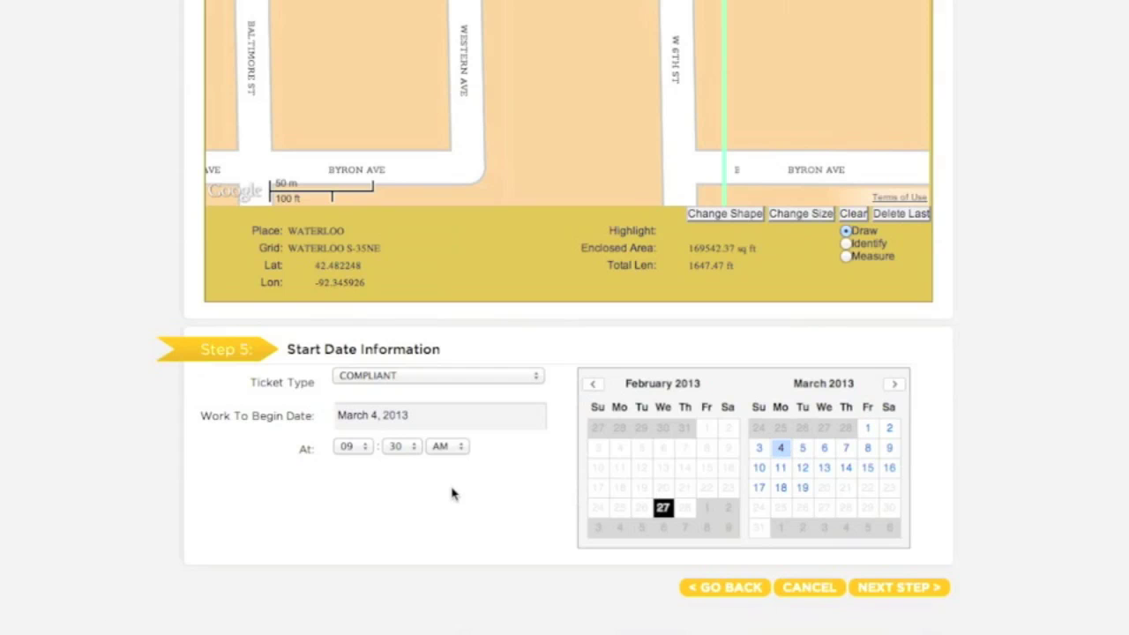
click(365, 448)
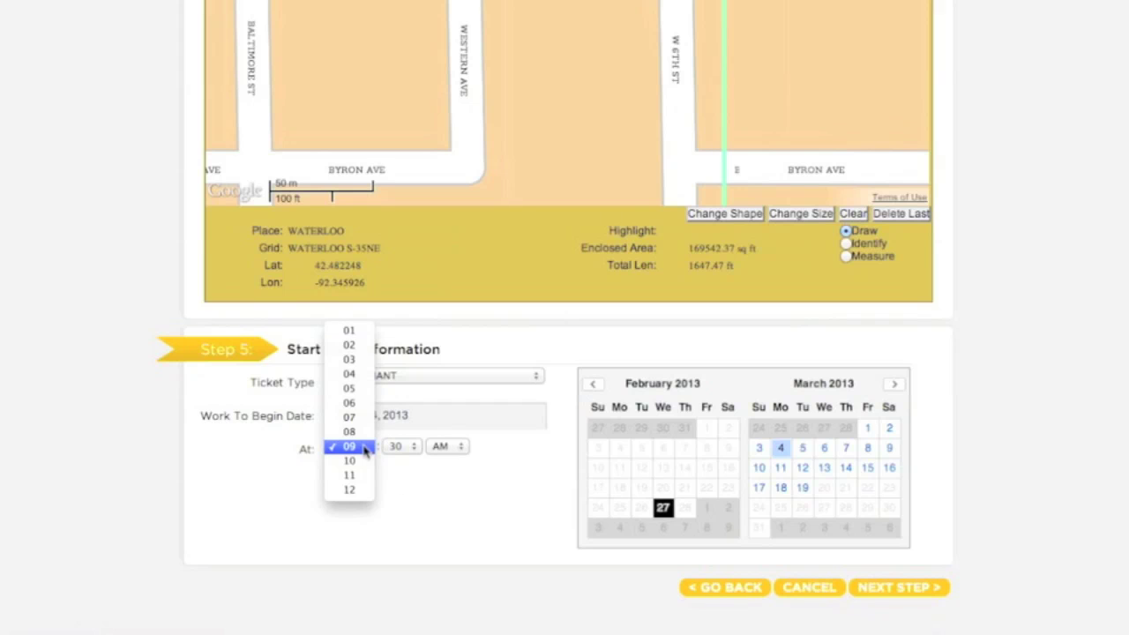
click(361, 432)
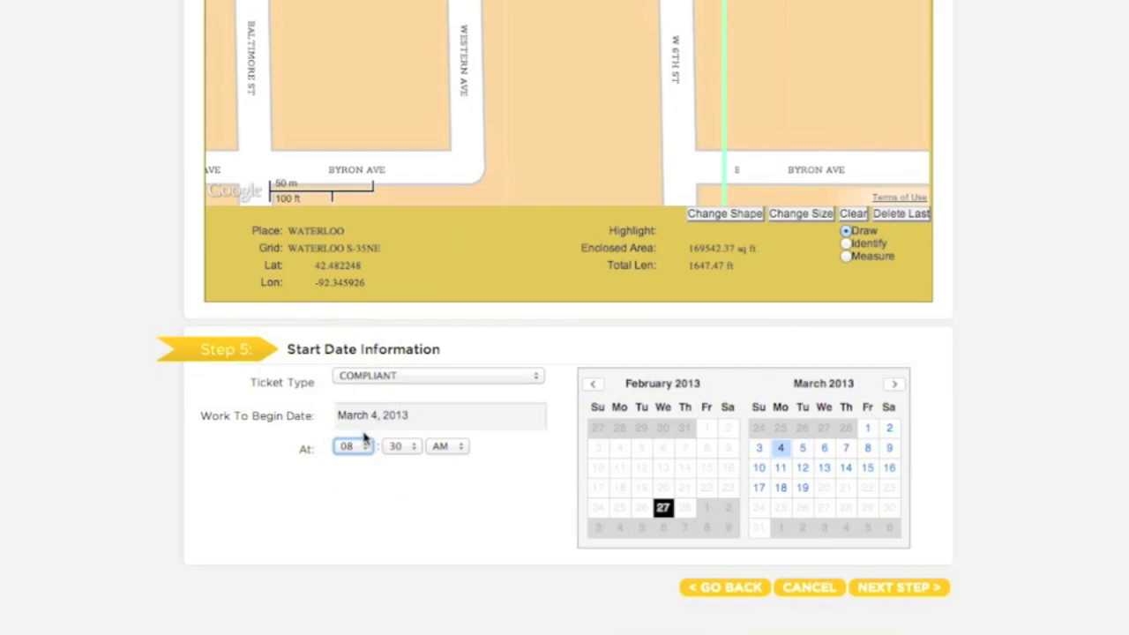
click(411, 452)
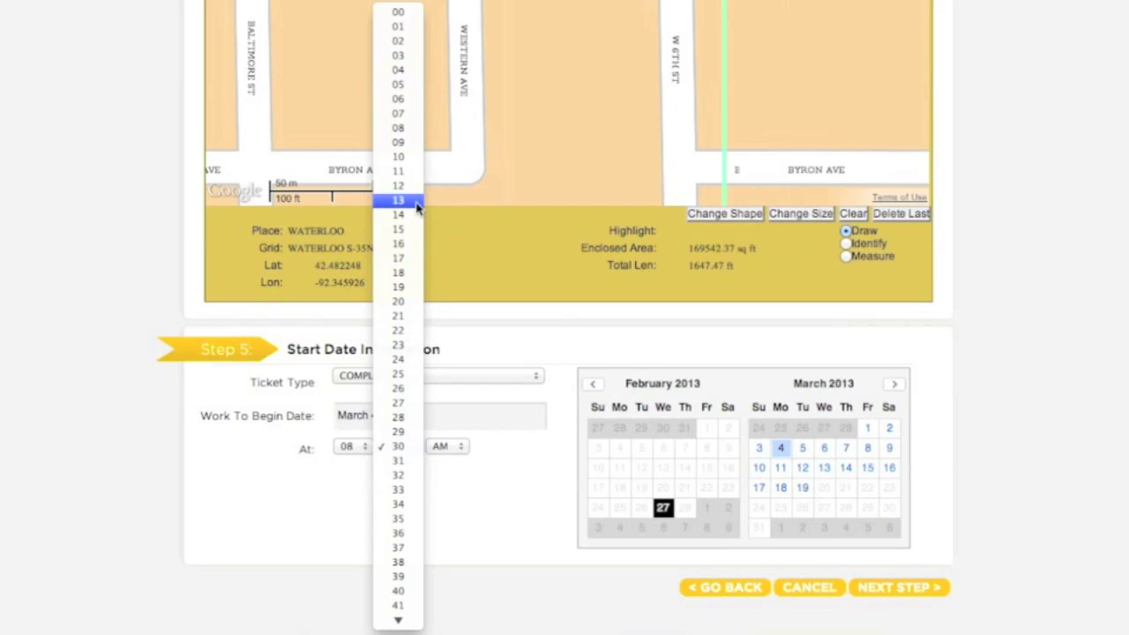
click(397, 14)
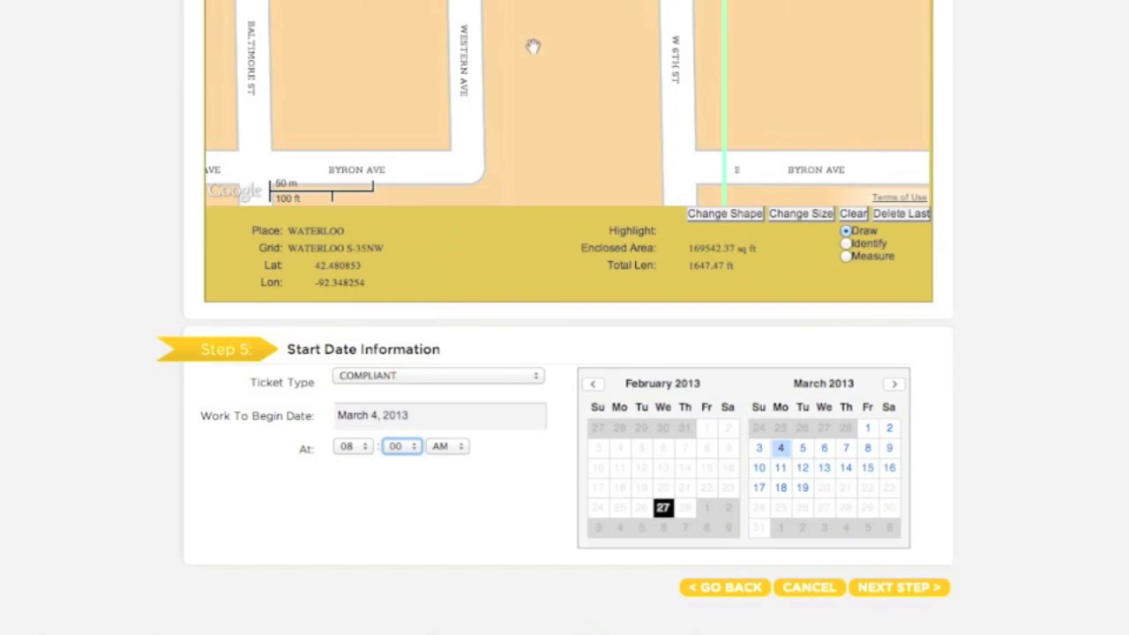
click(916, 593)
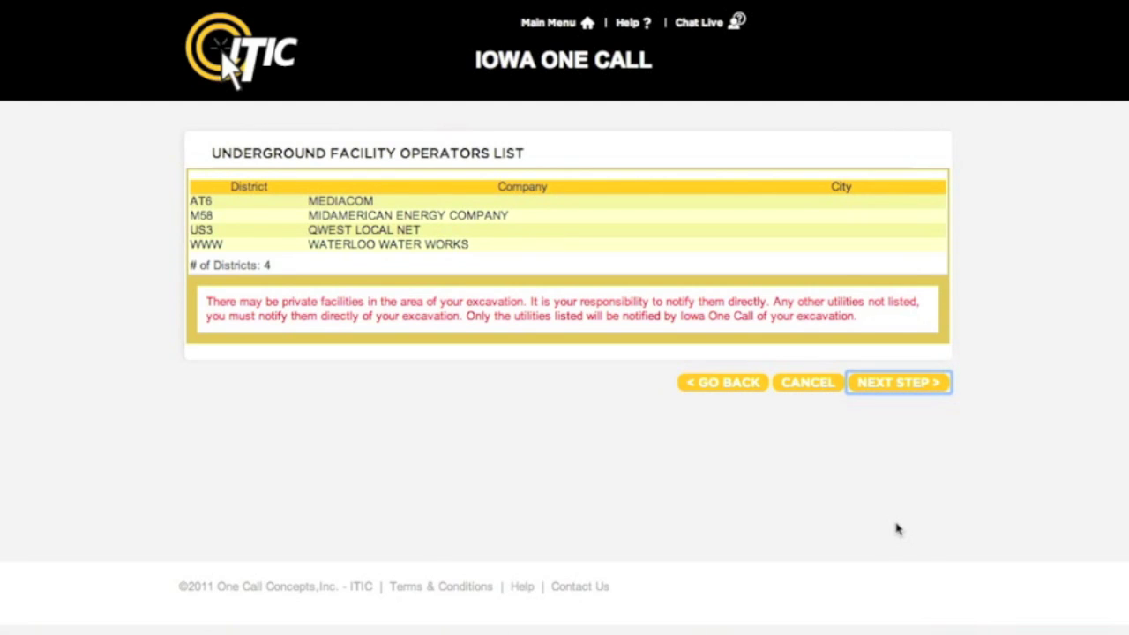
click(935, 386)
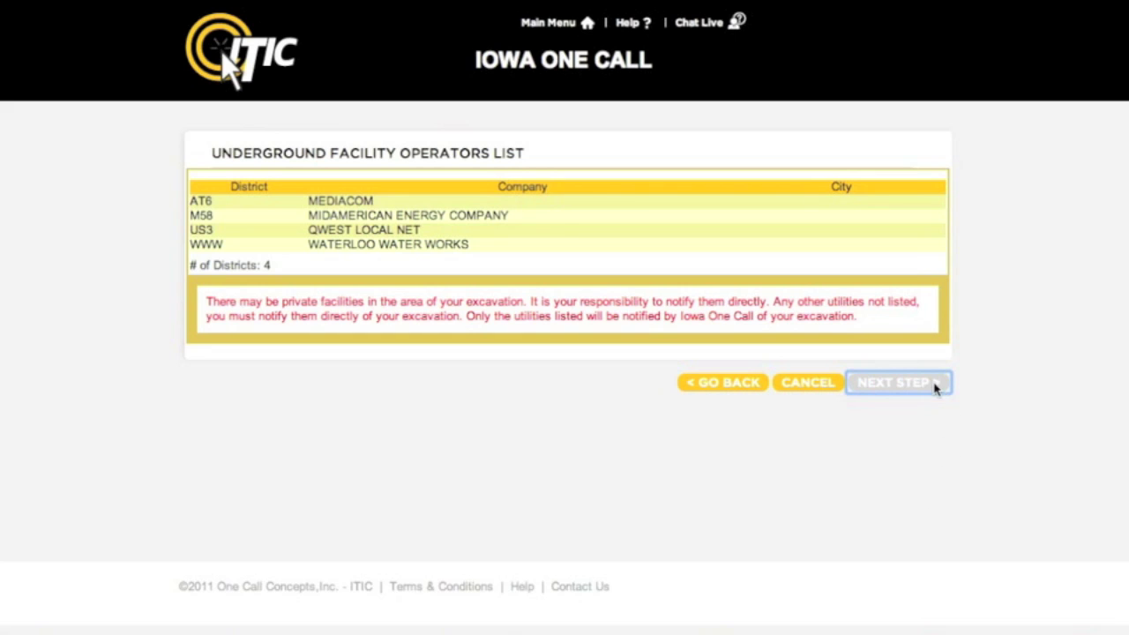